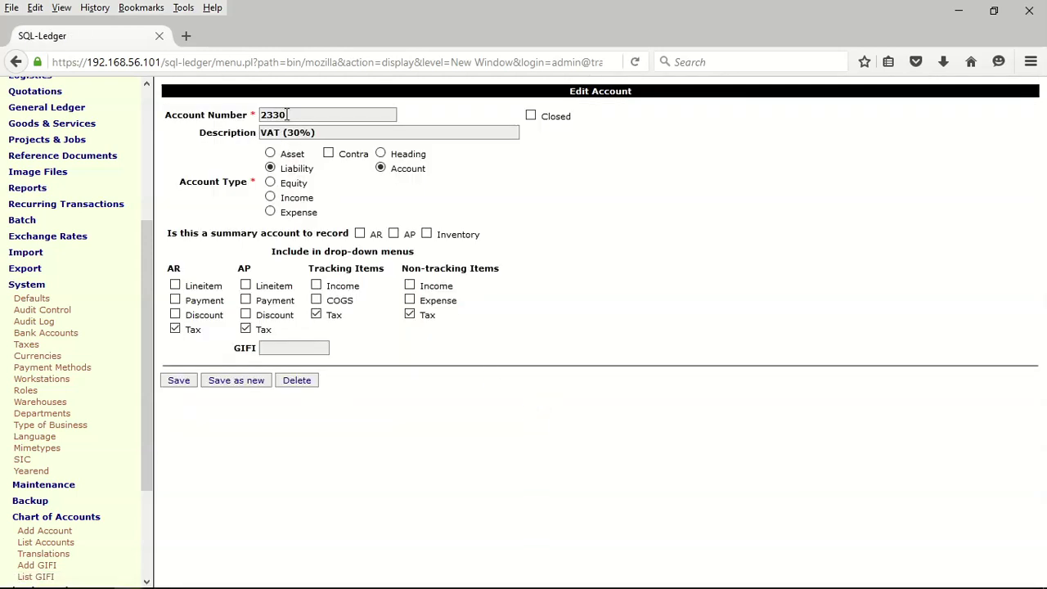
# Save a copy of the VAT (30%) liability account as new account 2310 with the description "VAT (7.5%)".
pyautogui.click(279, 114)
pyautogui.press('BackSpace')
pyautogui.write('1')
pyautogui.moveTo(325, 134); pyautogui.dragTo(243, 136)
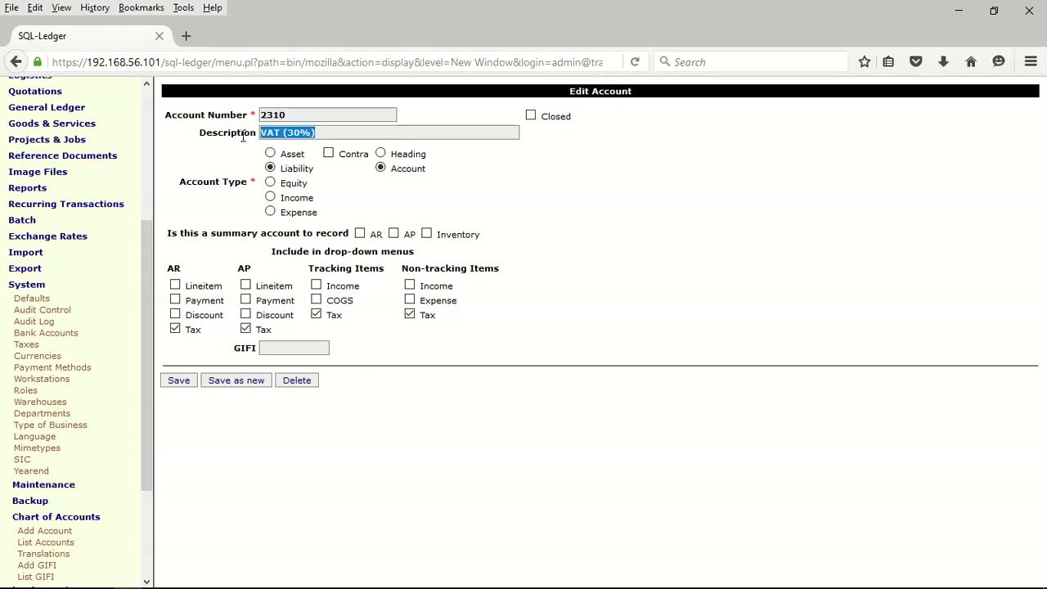
pyautogui.write('V')
pyautogui.click(285, 142)
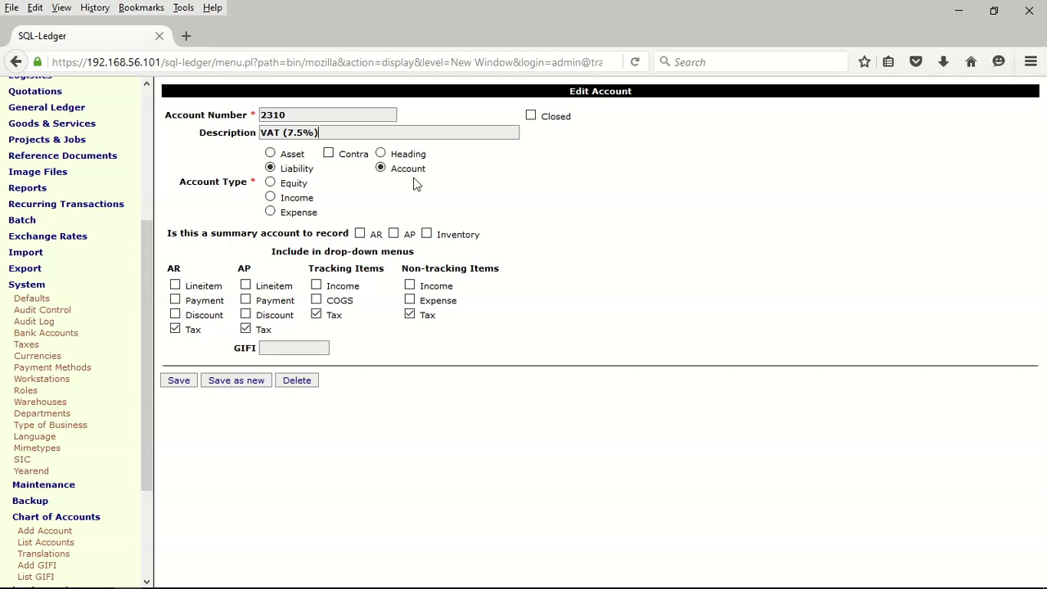
pyautogui.click(237, 381)
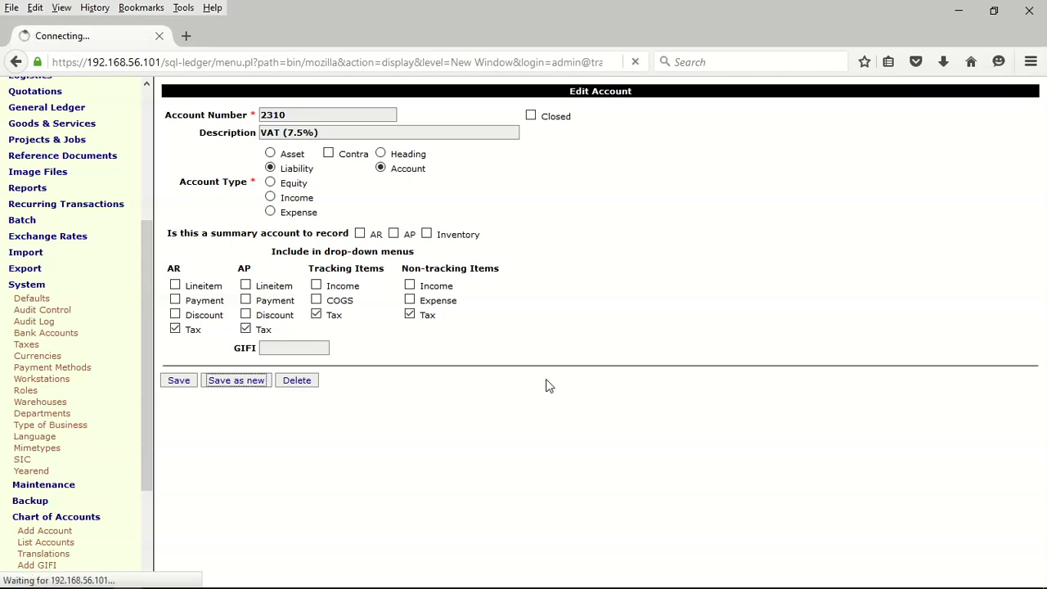
pyautogui.scroll(-5, 548, 379)
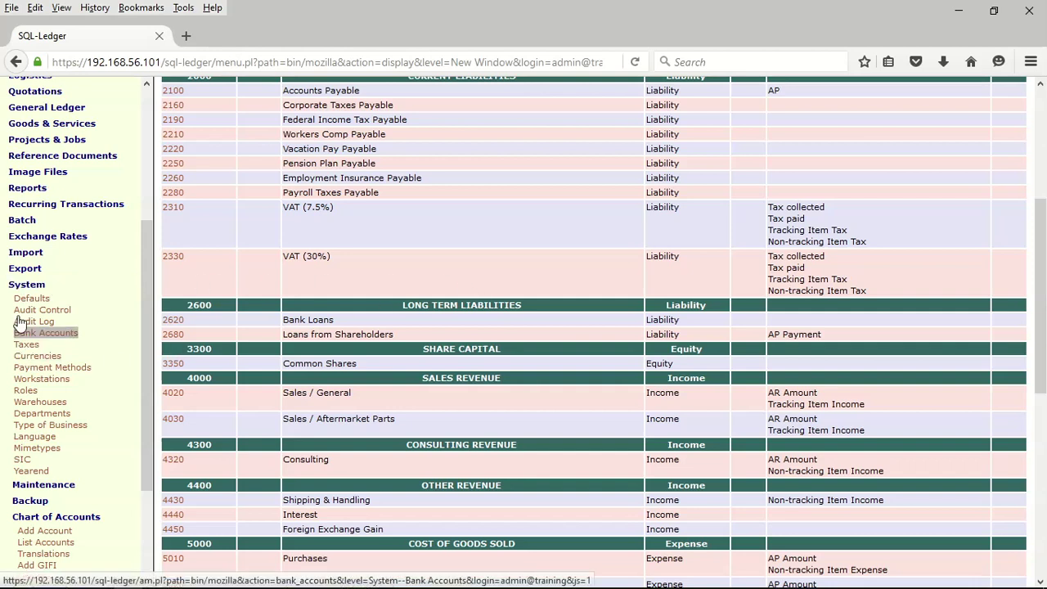
# Set the tax rate of account 2310 VAT (7.5%) to 7.5 percent and save the taxes.
pyautogui.click(27, 346)
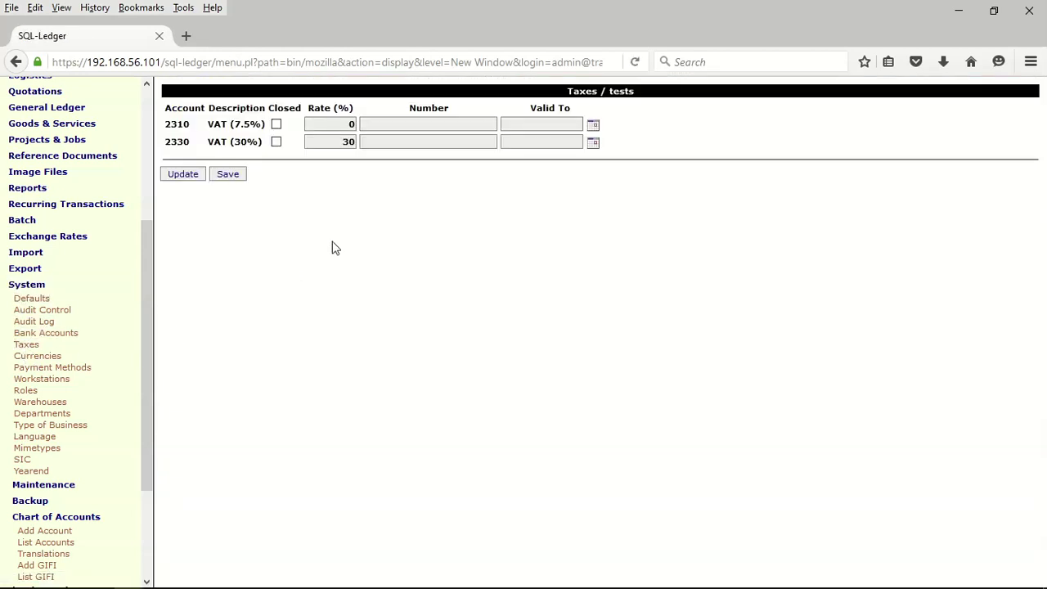
pyautogui.doubleClick(351, 123)
pyautogui.write('7.')
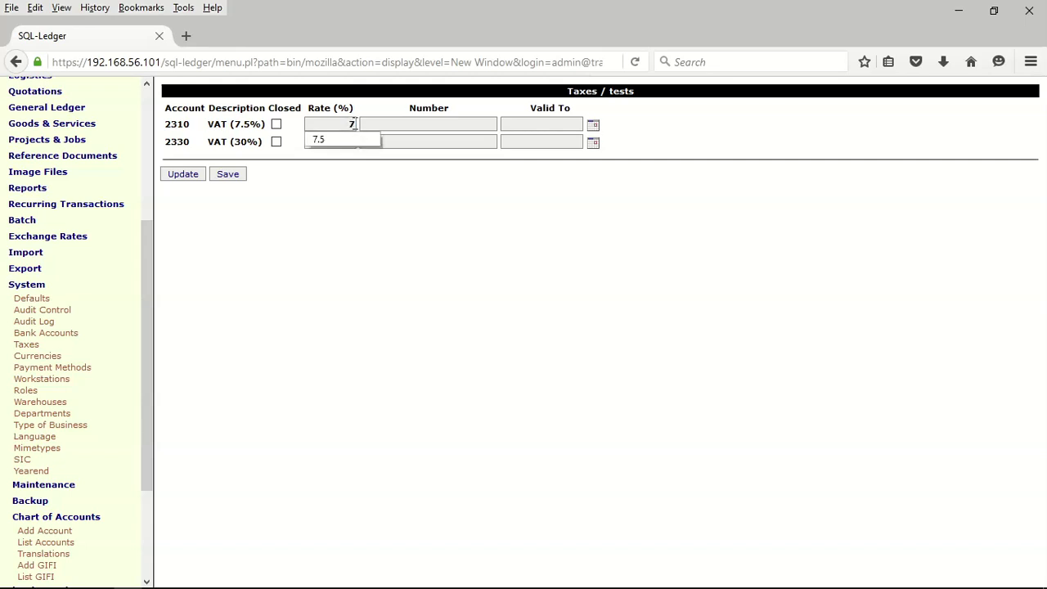
pyautogui.write('5')
pyautogui.press('Down')
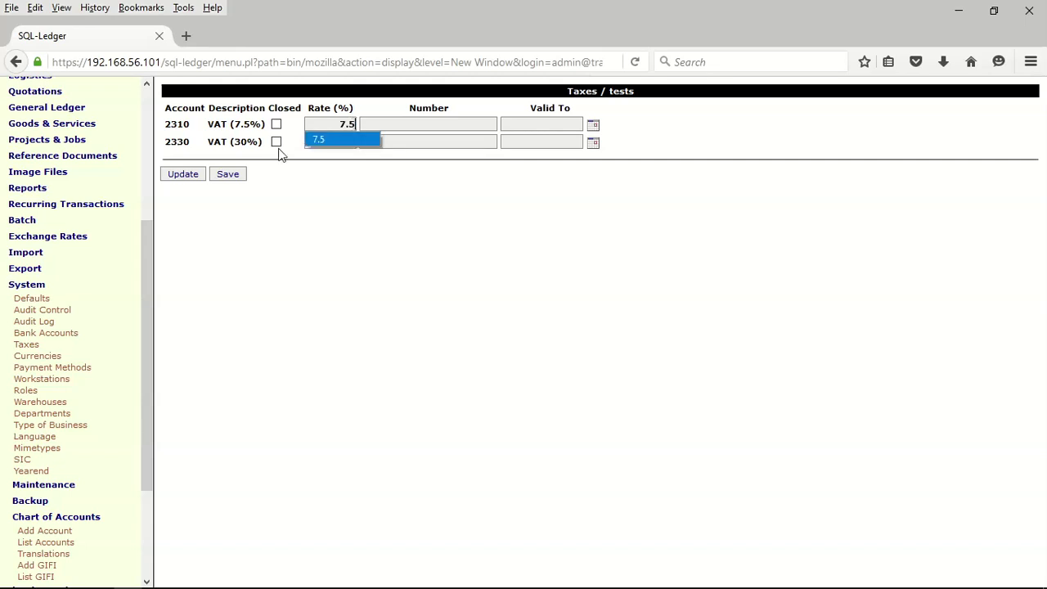
pyautogui.click(236, 176)
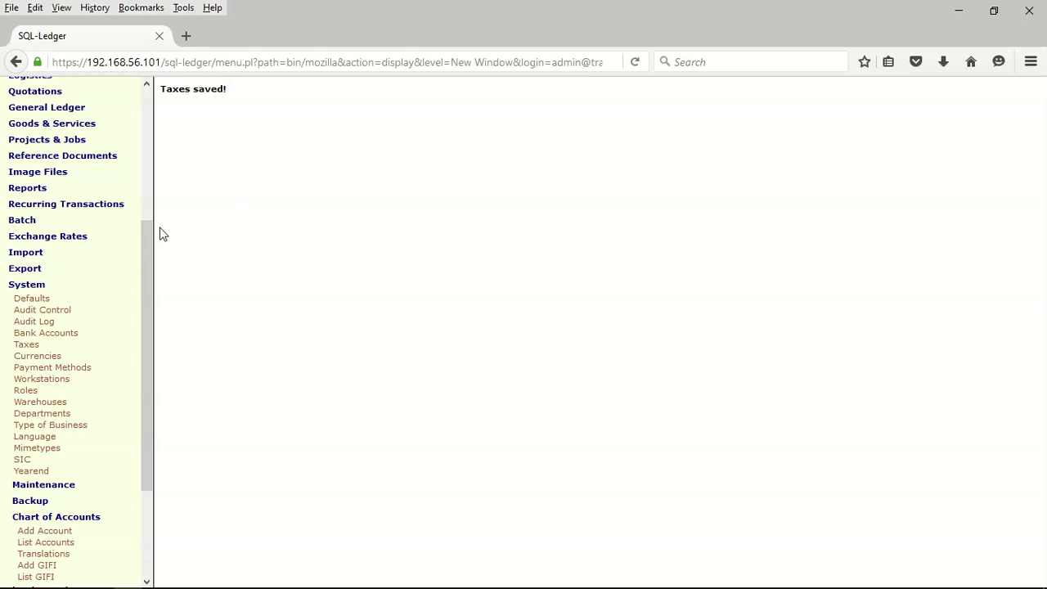
# Check the VAT setup steps on the objectives slide in PowerPoint and return to SQL-Ledger.
pyautogui.click(66, 287)
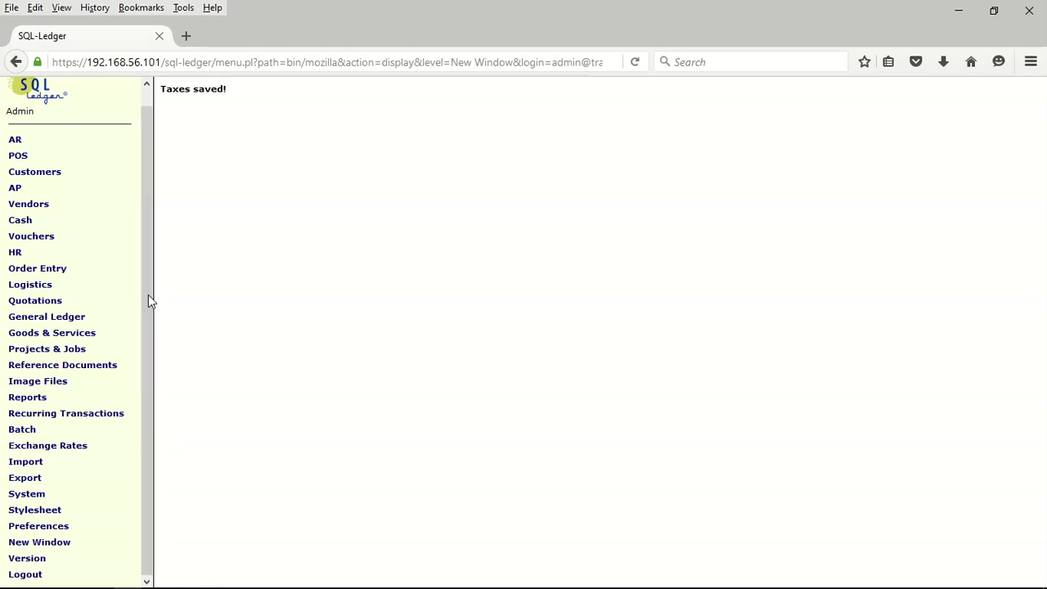
pyautogui.click(211, 577)
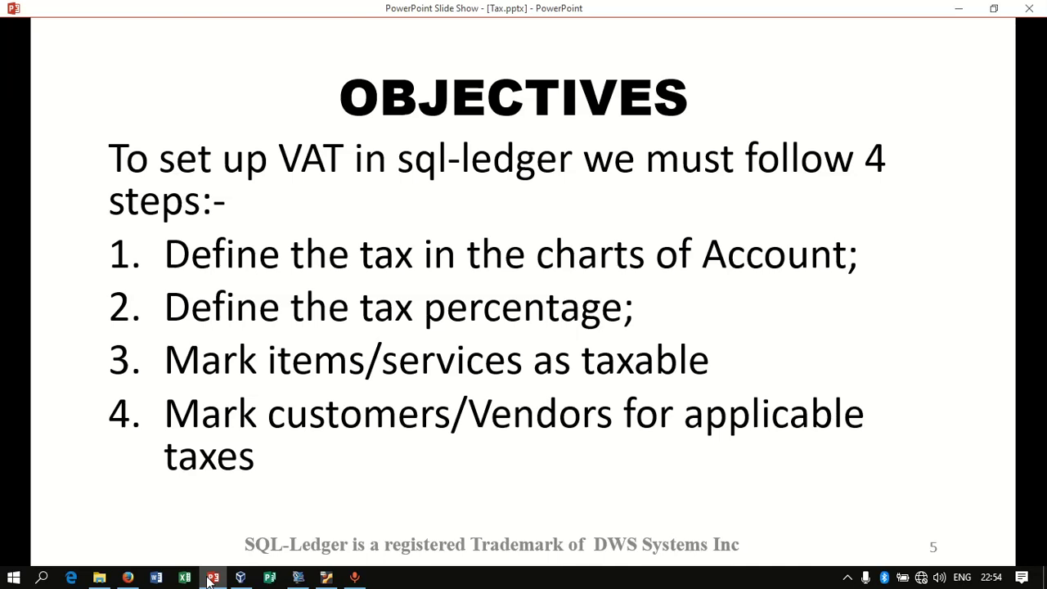
pyautogui.click(211, 577)
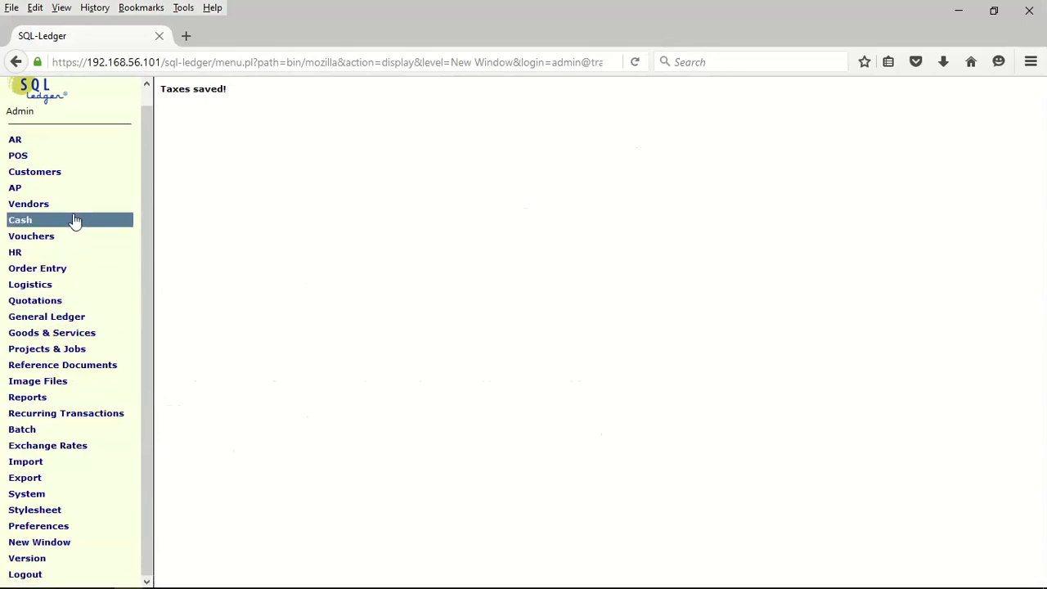
# List all goods and services items and open part 1000, Sale of Starter, for editing.
pyautogui.click(59, 333)
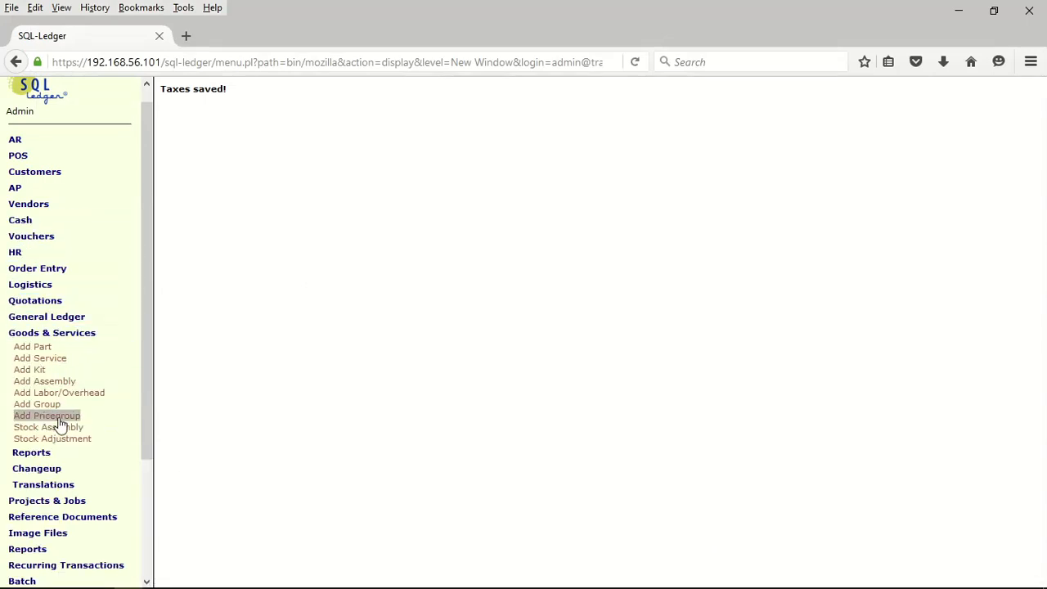
pyautogui.click(59, 453)
pyautogui.click(35, 467)
pyautogui.click(187, 512)
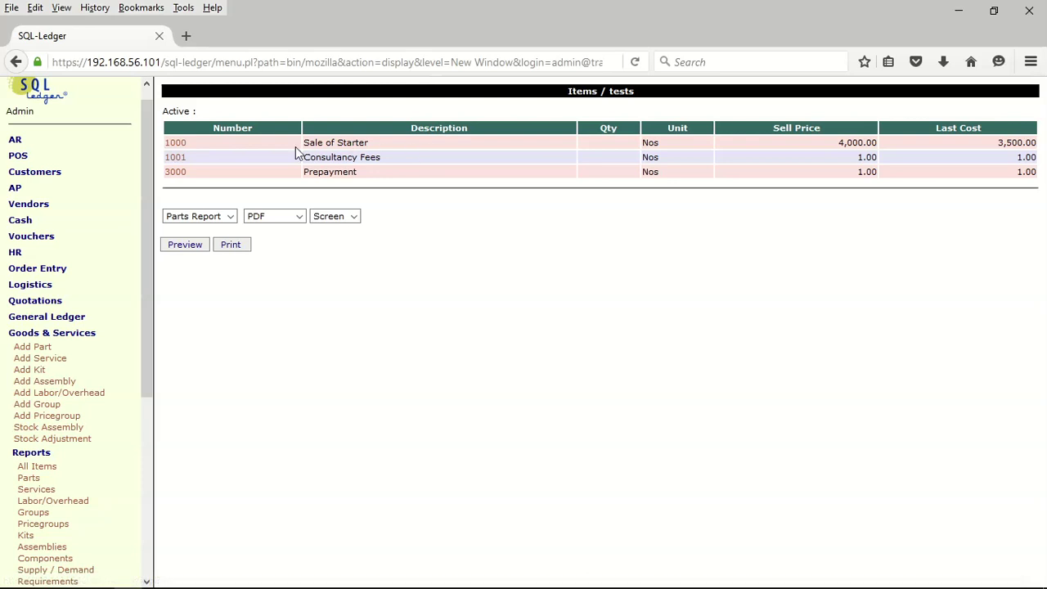
pyautogui.click(174, 145)
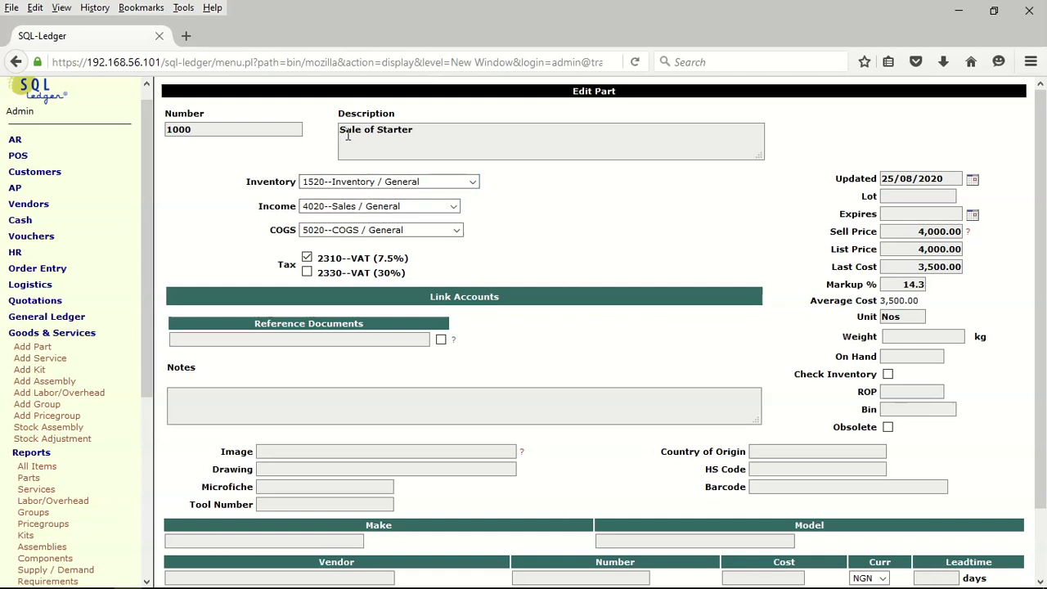
# Change the description of part 1000 to "Chicken Feeds- Starter" and save the part.
pyautogui.moveTo(340, 130); pyautogui.dragTo(367, 131)
pyautogui.write('Feeds of')
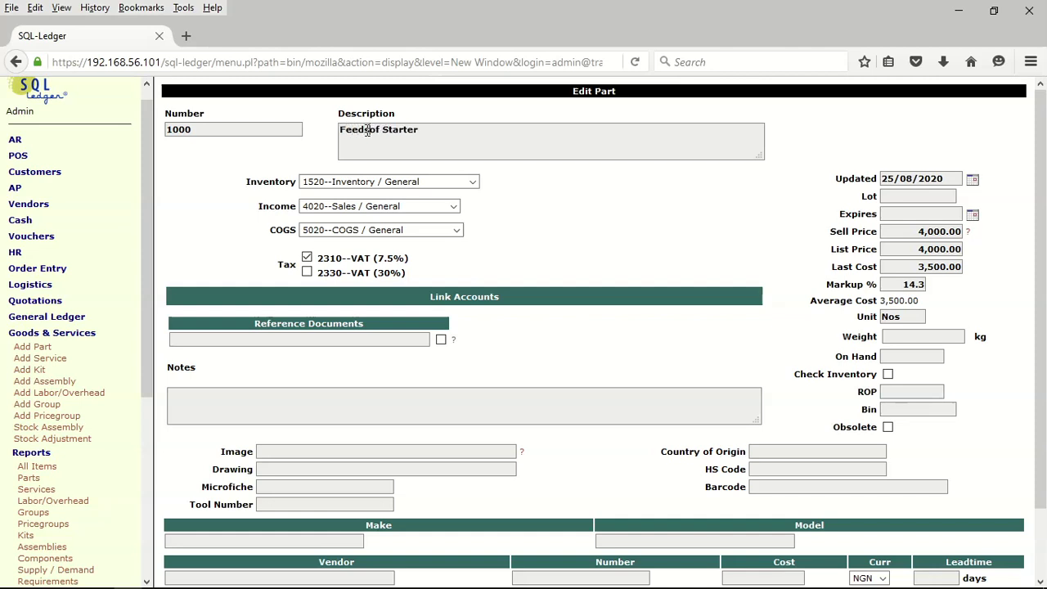
pyautogui.press('BackSpace')
pyautogui.press('BackSpace')
pyautogui.press('BackSpace')
pyautogui.press('BackSpace')
pyautogui.press('BackSpace')
pyautogui.press('BackSpace')
pyautogui.write('Chicken ')
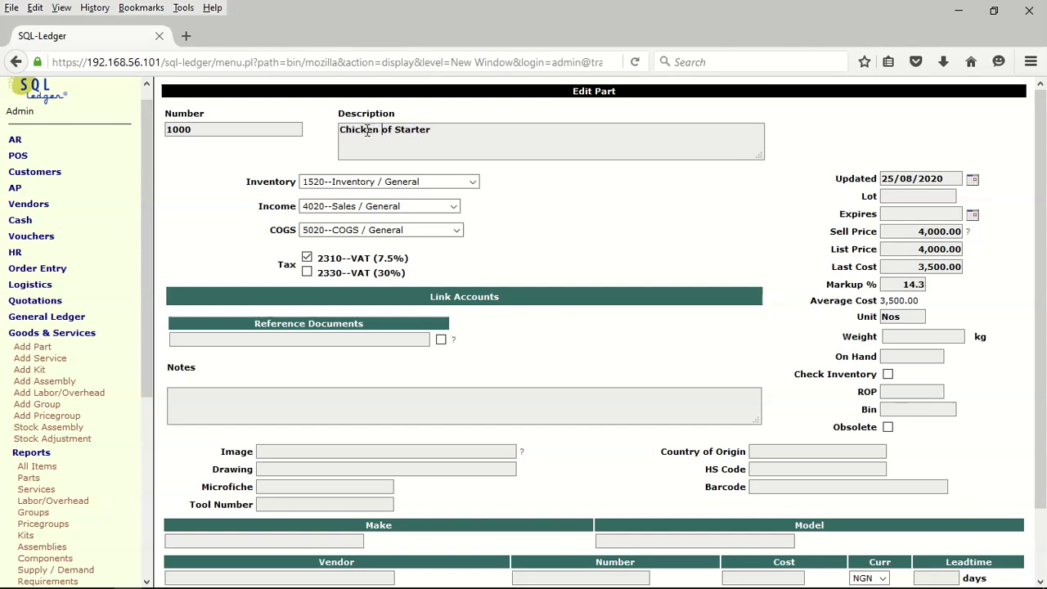
pyautogui.write('Feeds')
pyautogui.press('Delete')
pyautogui.press('Delete')
pyautogui.write('-')
pyautogui.scroll(-2, 545, 199)
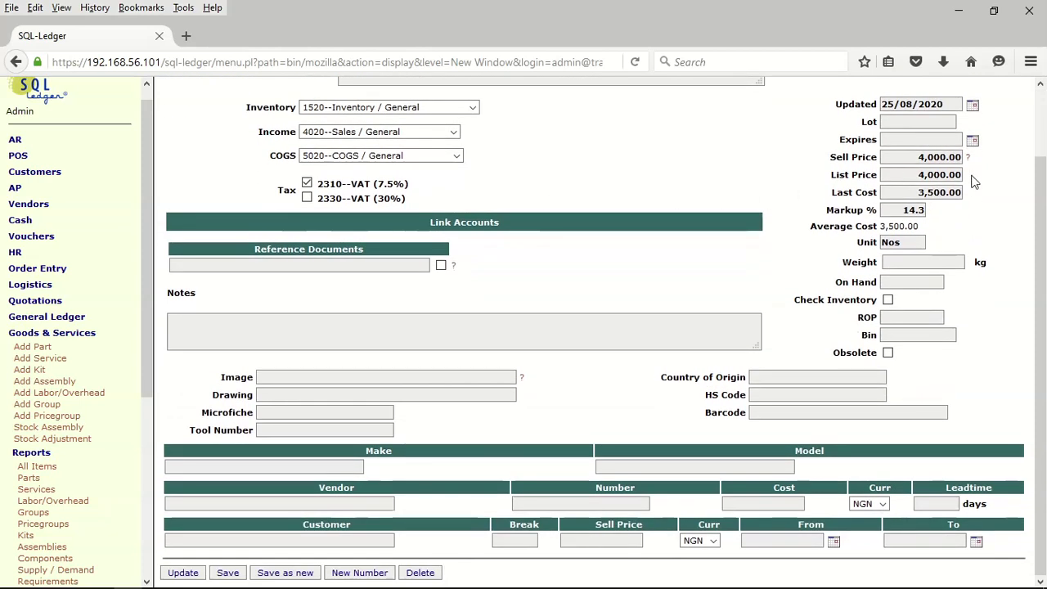
pyautogui.doubleClick(930, 192)
pyautogui.click(924, 193)
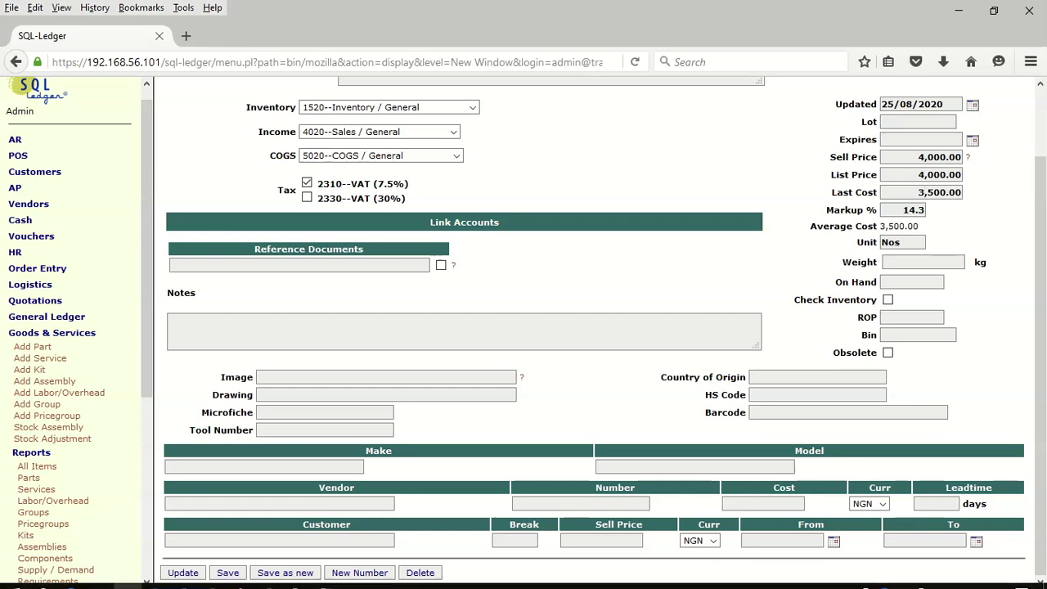
pyautogui.click(229, 573)
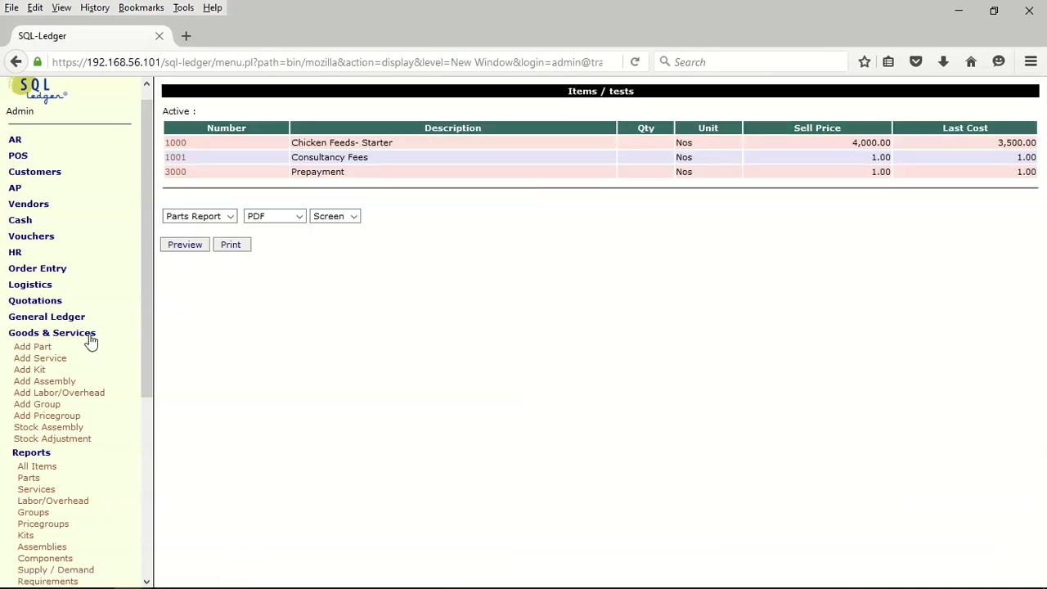
# Find the existing customer through a search of all customers and save the record with VAT (7.5%) selected.
pyautogui.click(41, 335)
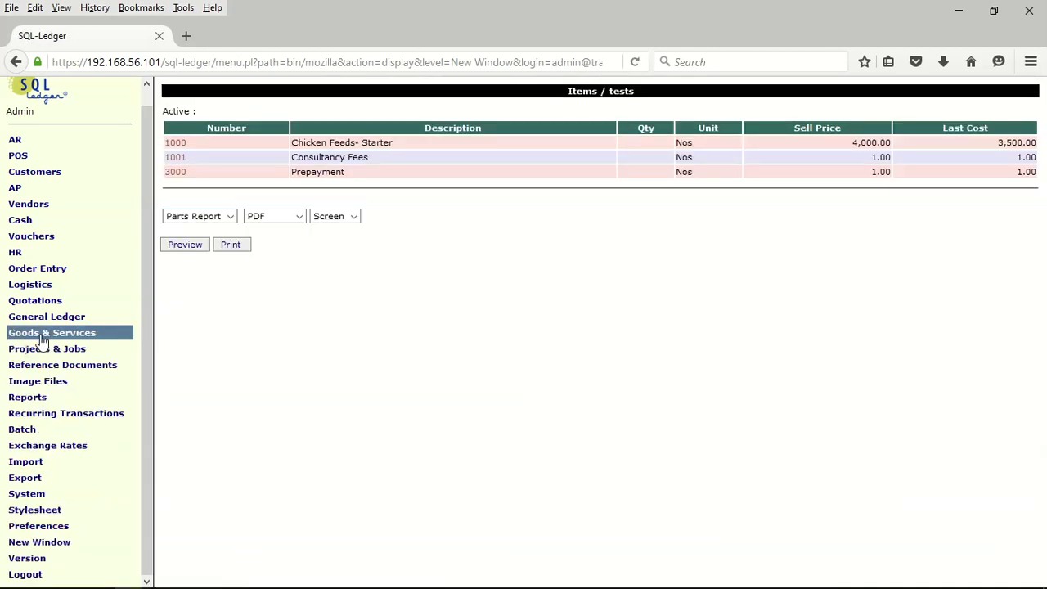
pyautogui.click(49, 172)
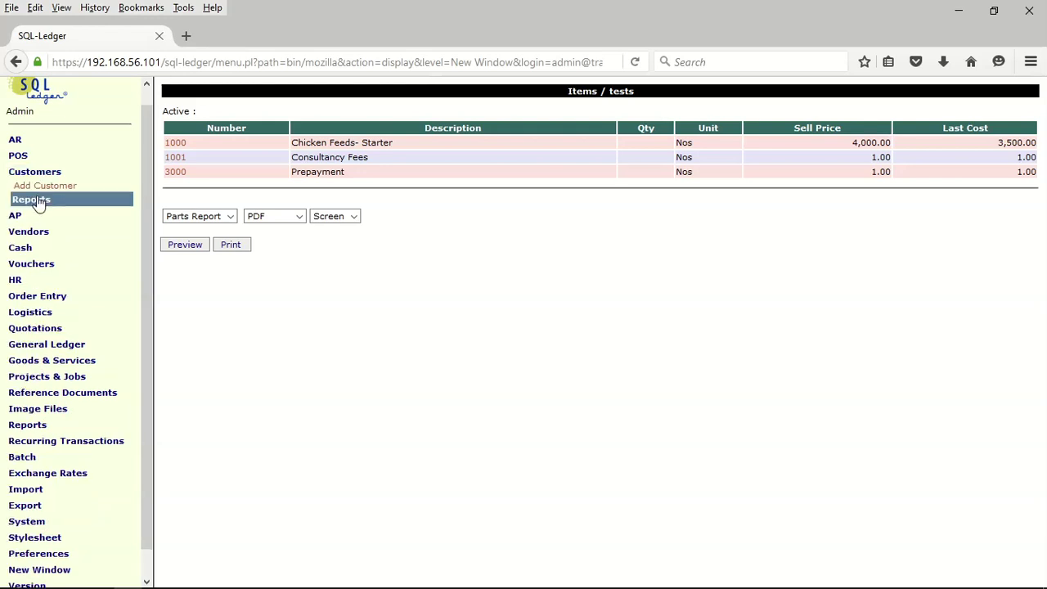
pyautogui.click(37, 201)
pyautogui.click(33, 214)
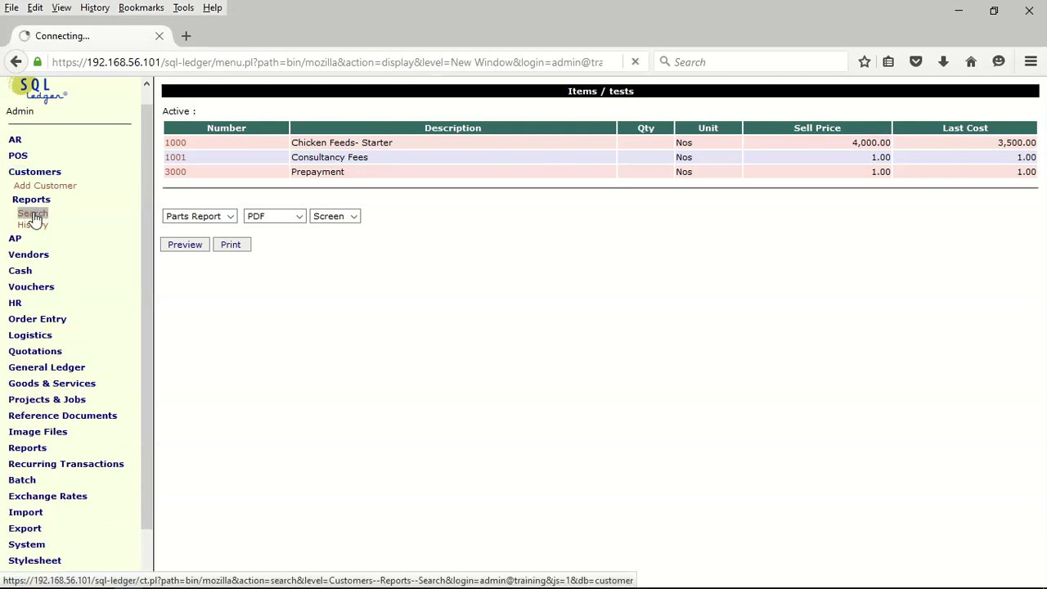
pyautogui.click(187, 556)
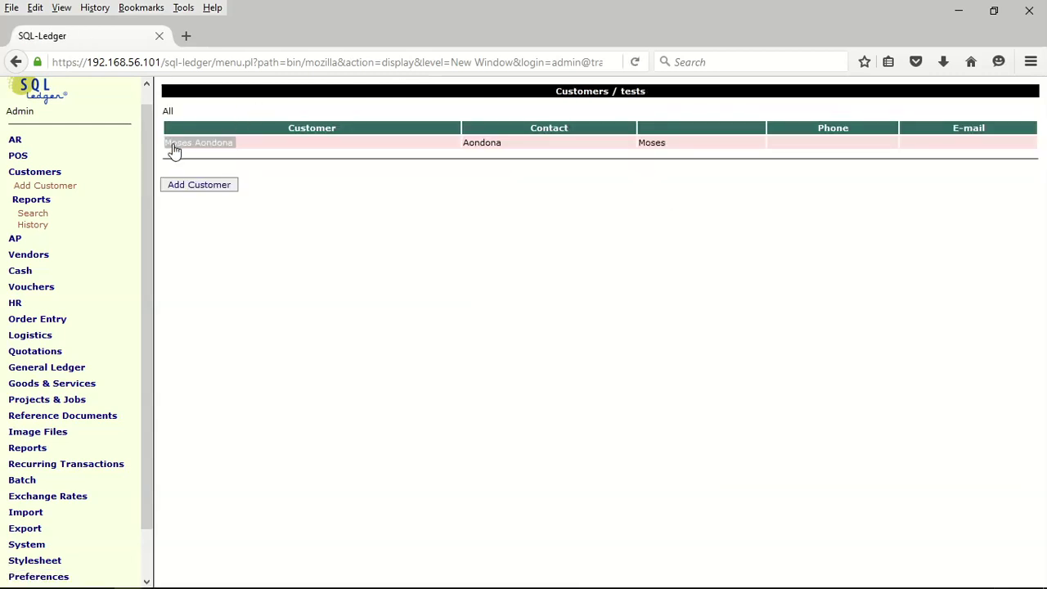
pyautogui.click(174, 144)
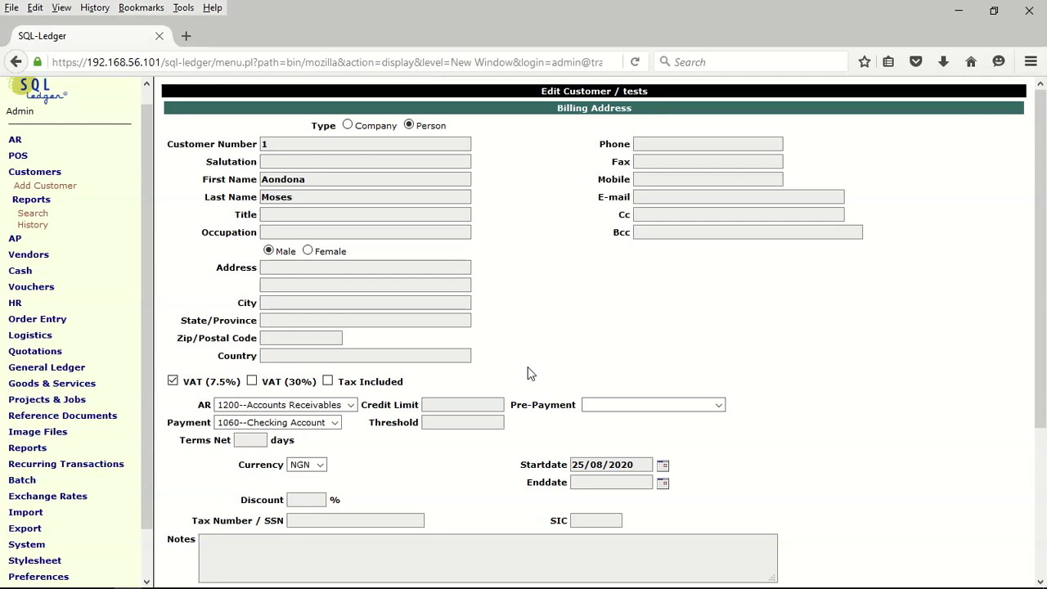
pyautogui.scroll(-5, 528, 374)
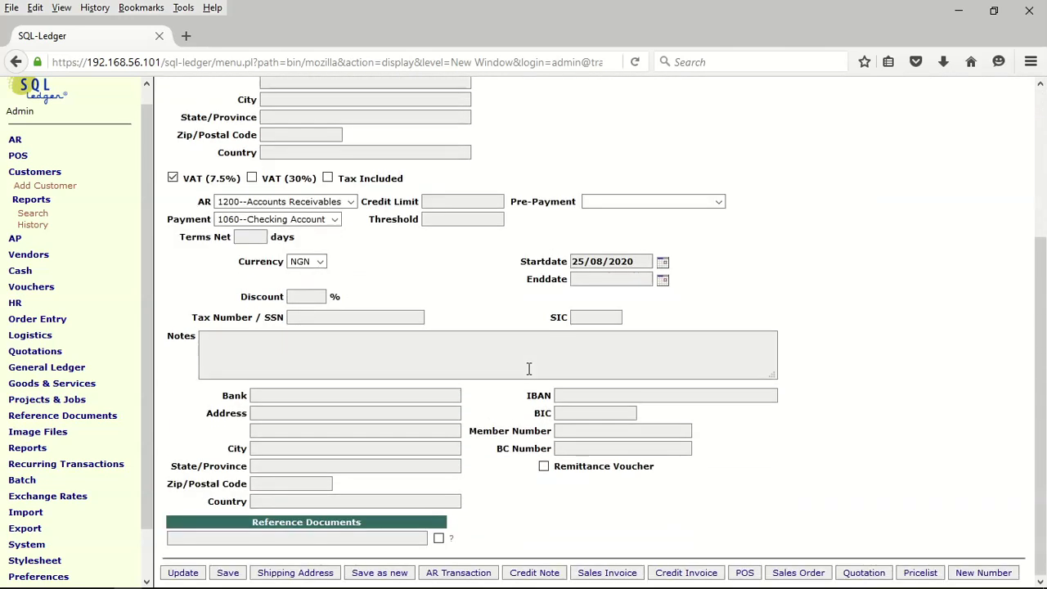
pyautogui.click(228, 572)
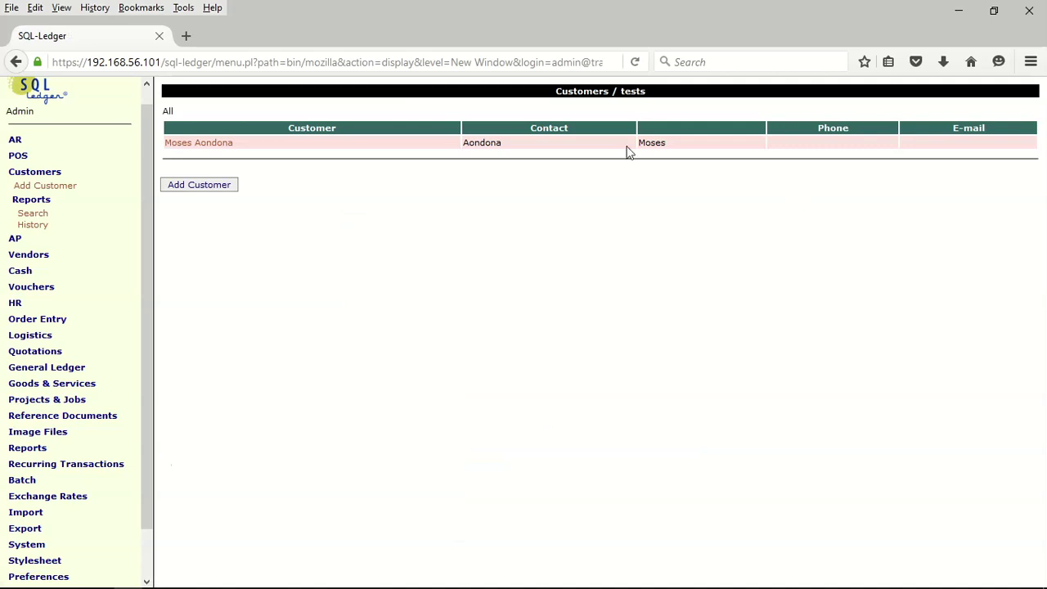
# Find the existing vendor through a search of all vendors, enable VAT (7.5%) on the record and save it.
pyautogui.click(66, 202)
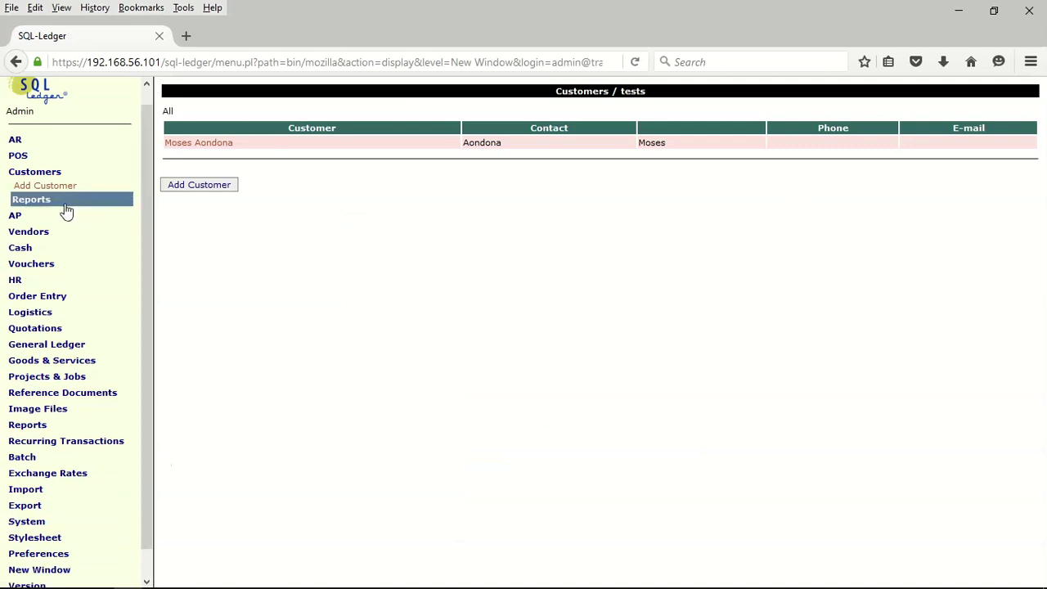
pyautogui.click(39, 234)
pyautogui.click(38, 261)
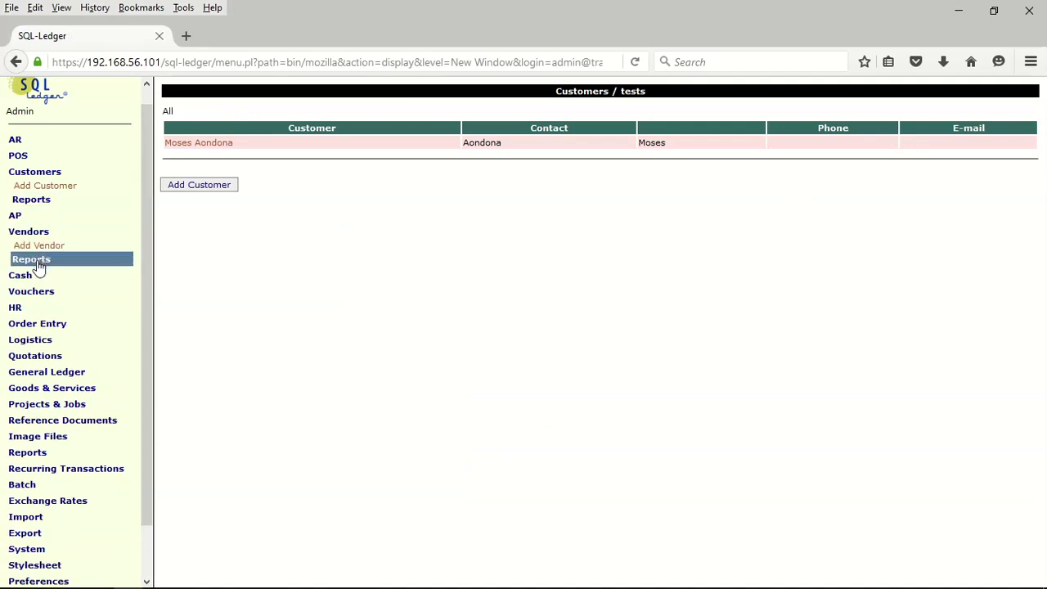
pyautogui.click(38, 274)
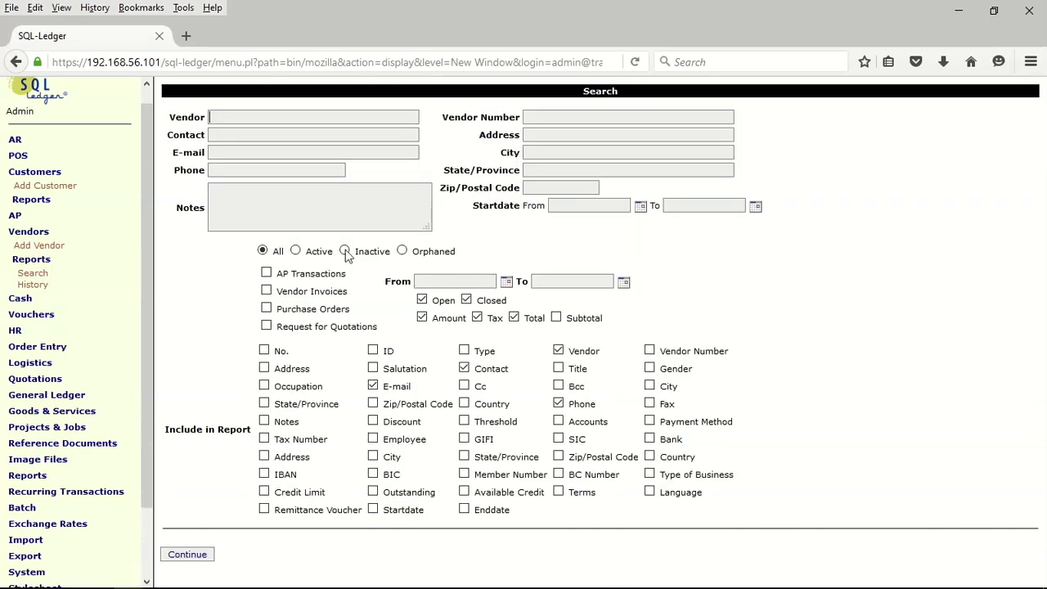
pyautogui.click(195, 556)
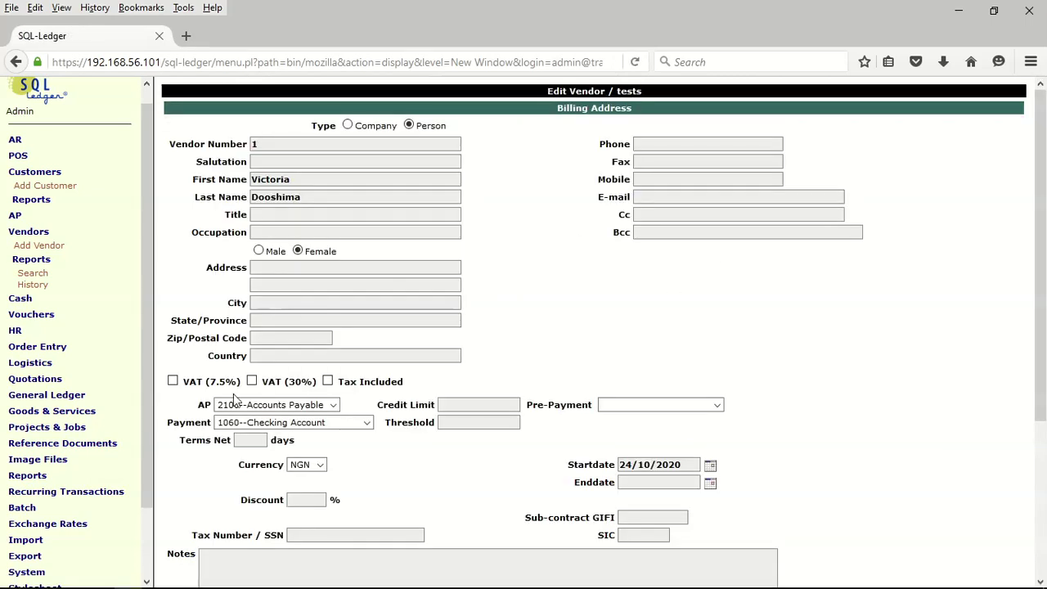
pyautogui.click(173, 382)
pyautogui.scroll(-5, 540, 371)
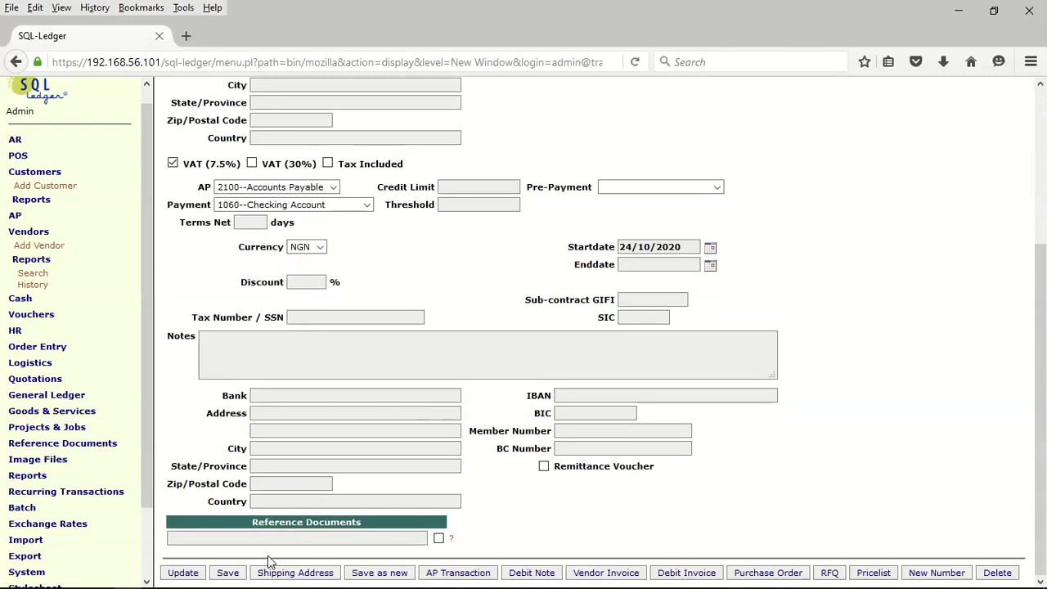
pyautogui.click(228, 573)
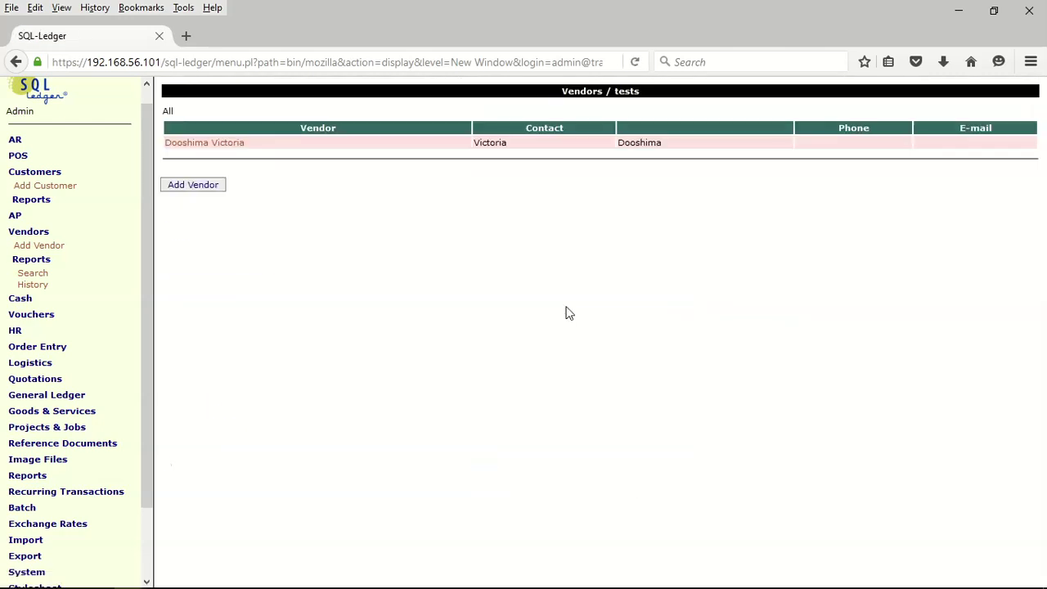
# Review the objectives slide in PowerPoint against the completed VAT setup and switch back to SQL-Ledger.
pyautogui.click(40, 171)
pyautogui.click(39, 204)
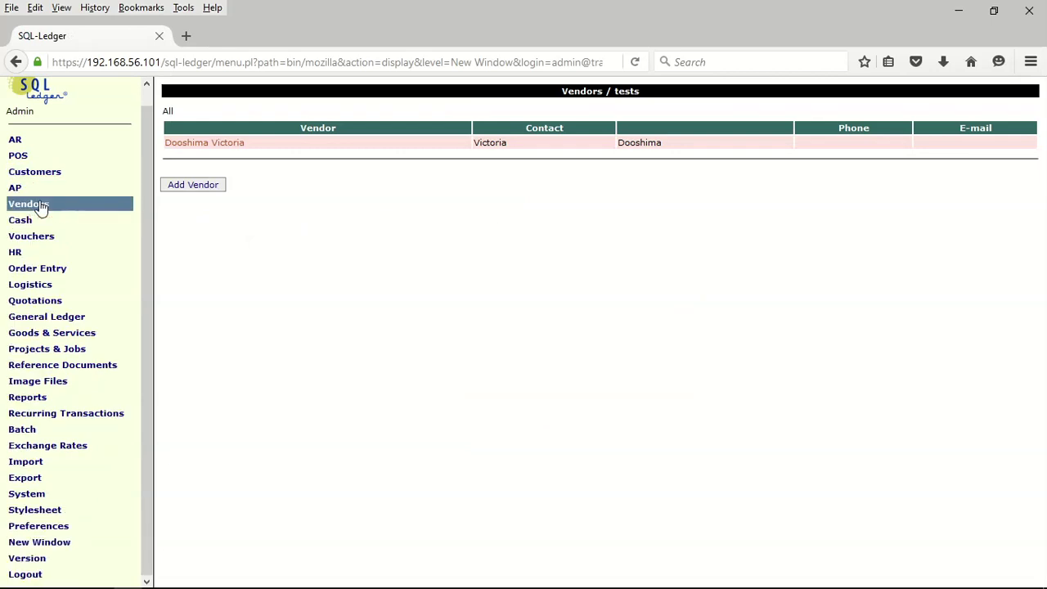
pyautogui.click(214, 578)
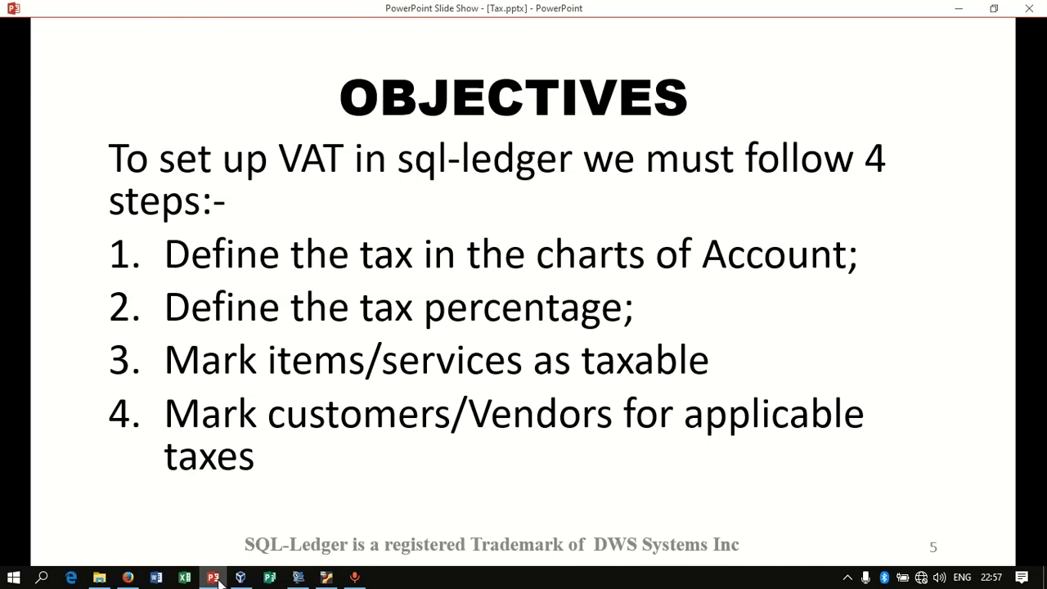
pyautogui.click(214, 578)
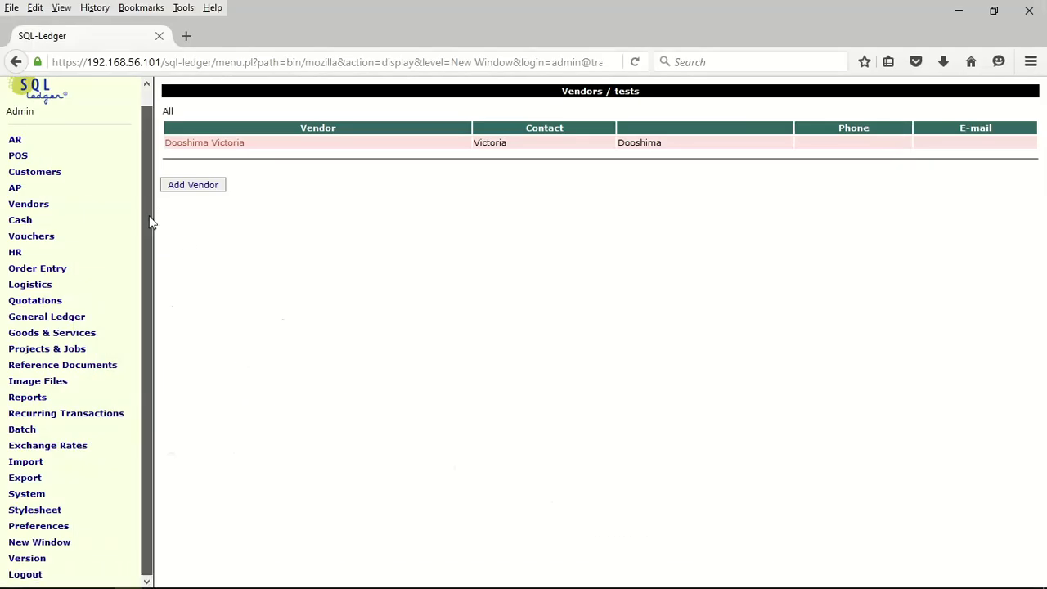
# Start a new vendor invoice for the existing vendor and describe it as "Purchase of feeds starter".
pyautogui.click(41, 190)
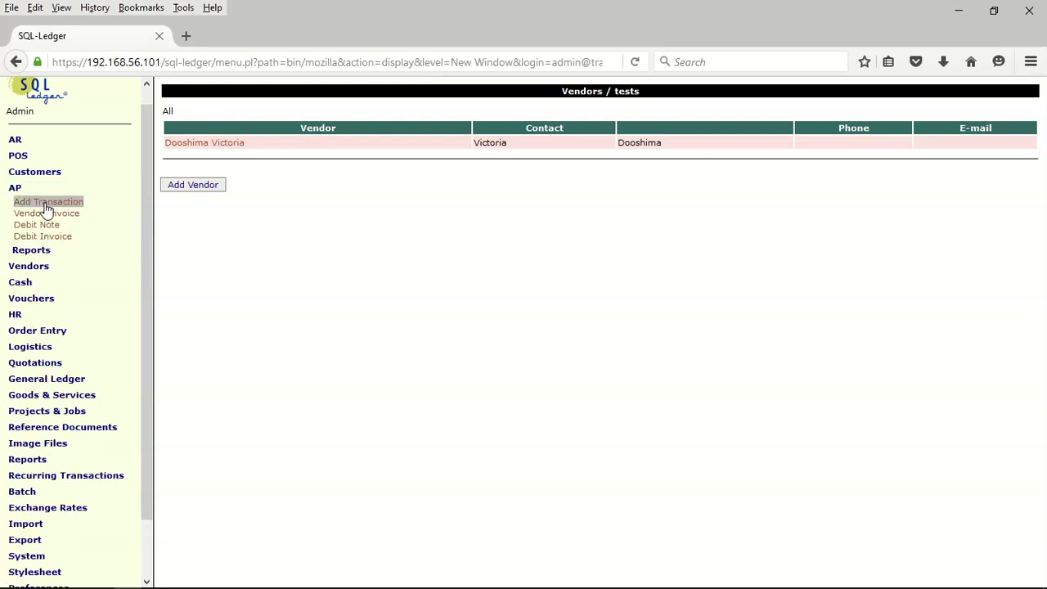
pyautogui.click(48, 215)
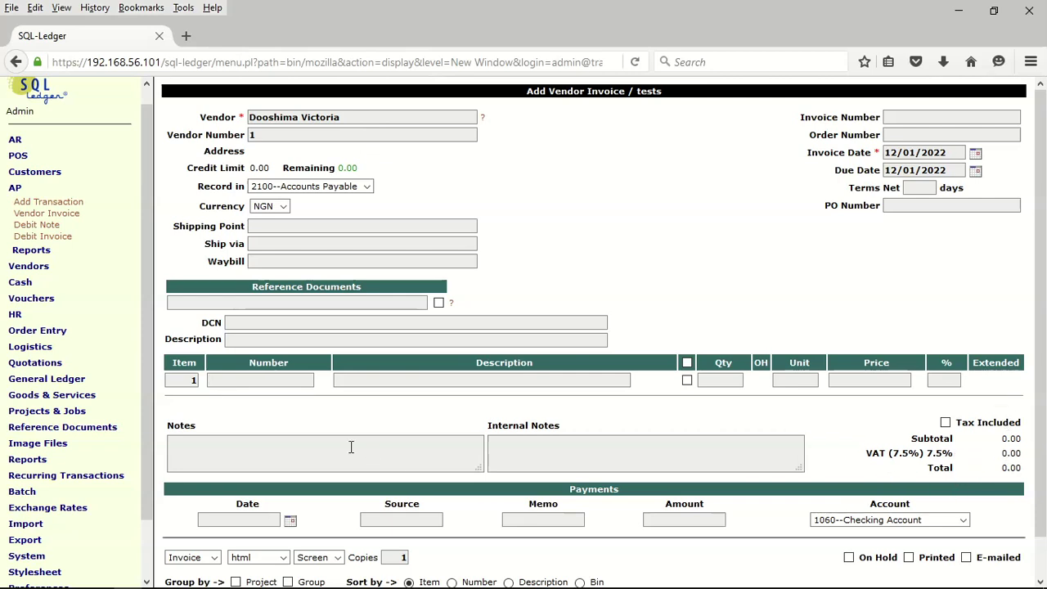
pyautogui.click(246, 339)
pyautogui.write('Pur')
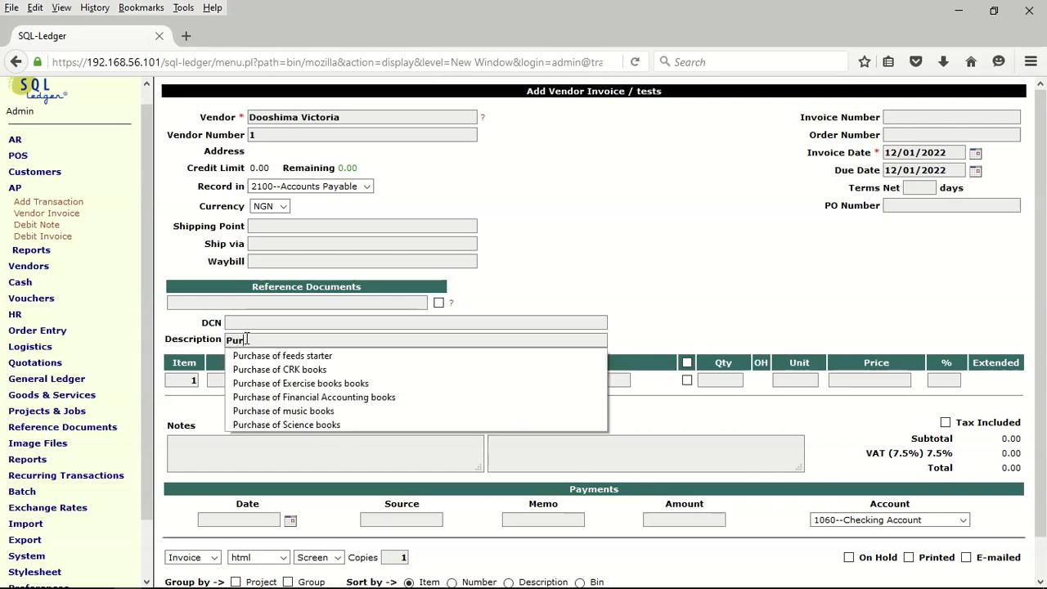
pyautogui.press('Down')
pyautogui.press('Return')
# Add part 1000 to the first line of the vendor invoice with a quantity of 100.
pyautogui.click(226, 379)
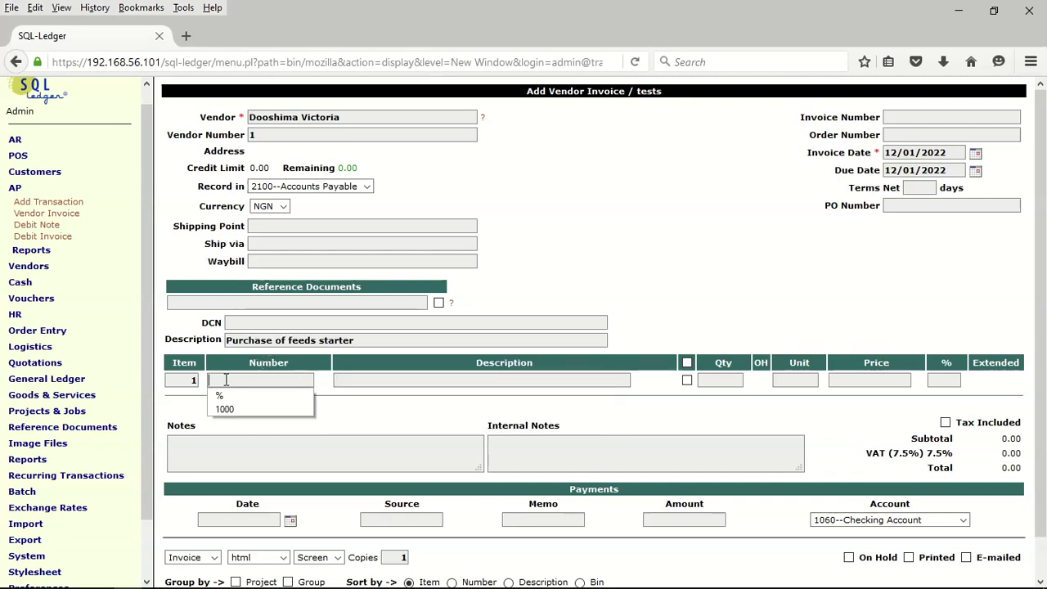
pyautogui.click(229, 410)
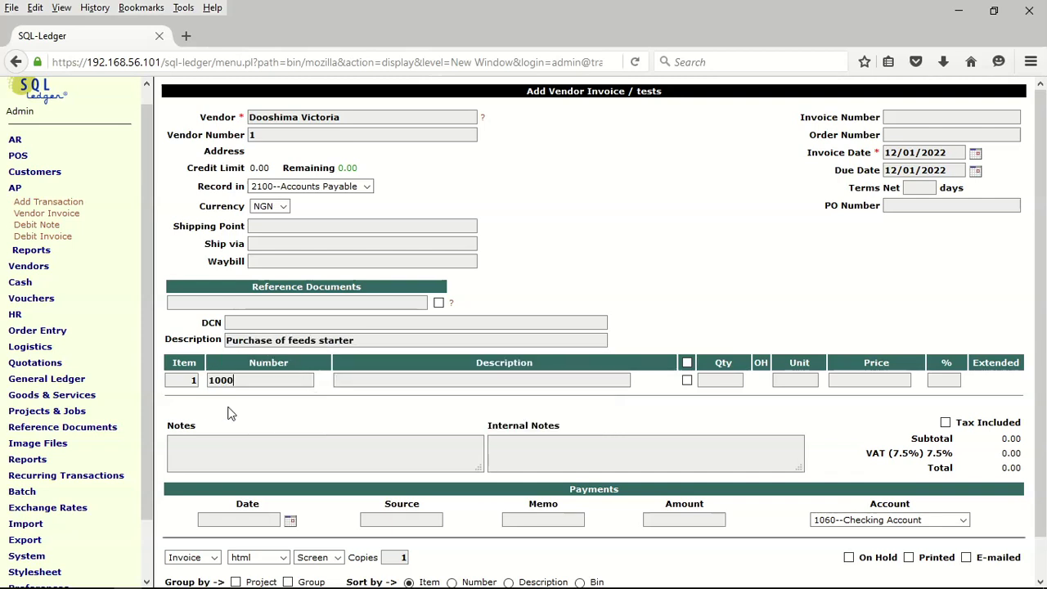
pyautogui.press('Return')
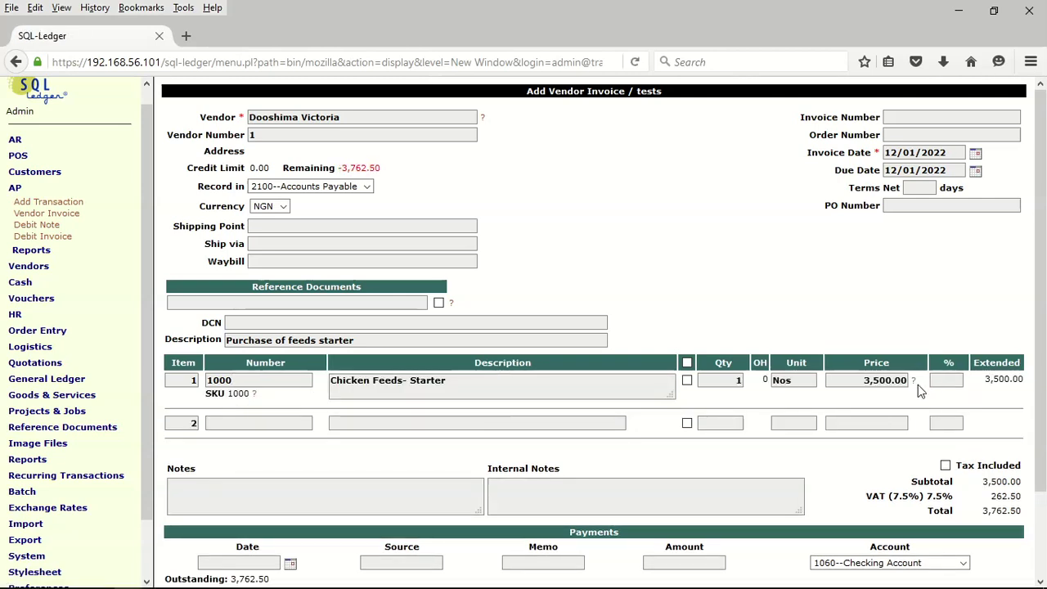
pyautogui.click(740, 382)
pyautogui.write('0')
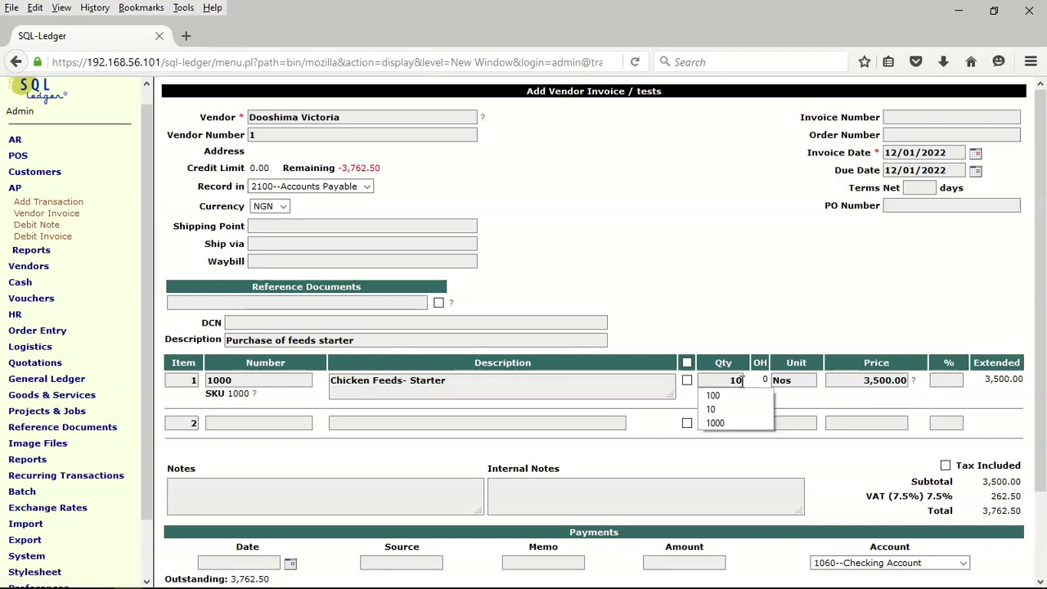
pyautogui.write('0')
pyautogui.press('Tab')
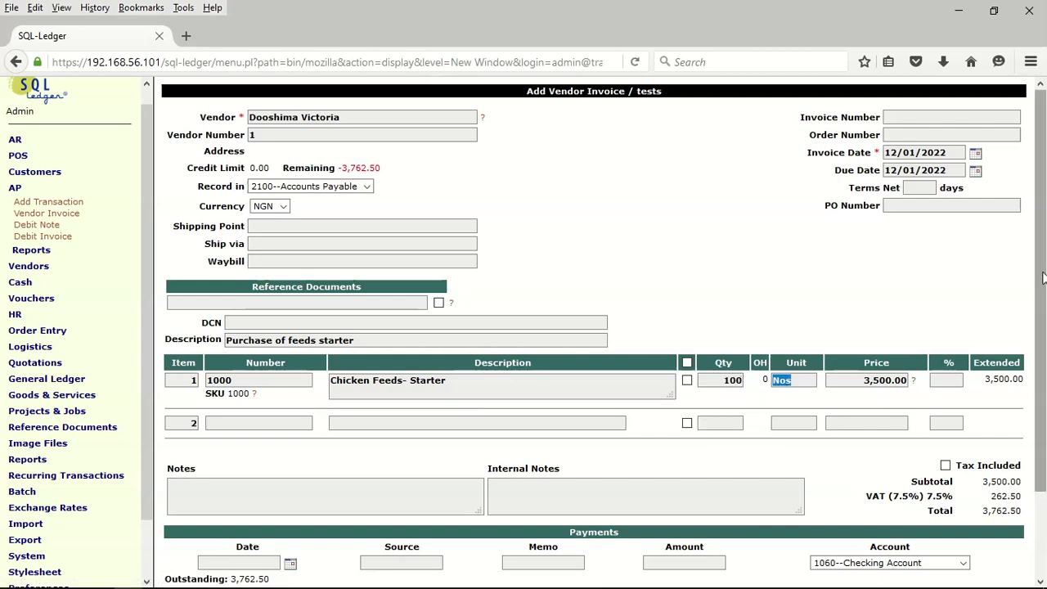
# Set the vendor invoice date to 03/01/2022 and update the invoice to recalculate it.
pyautogui.scroll(-1, 1043, 278)
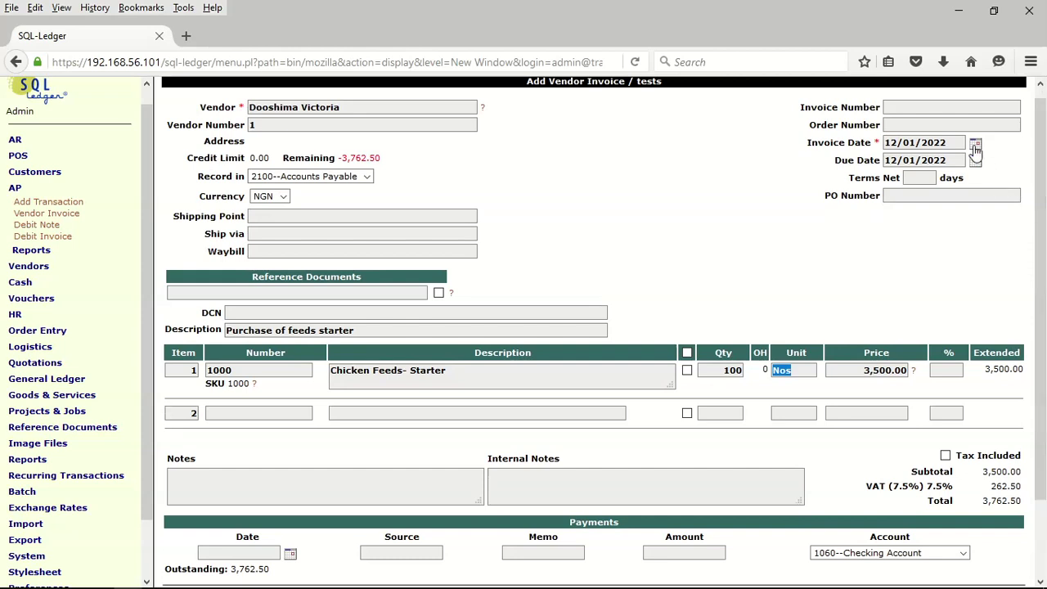
pyautogui.click(976, 146)
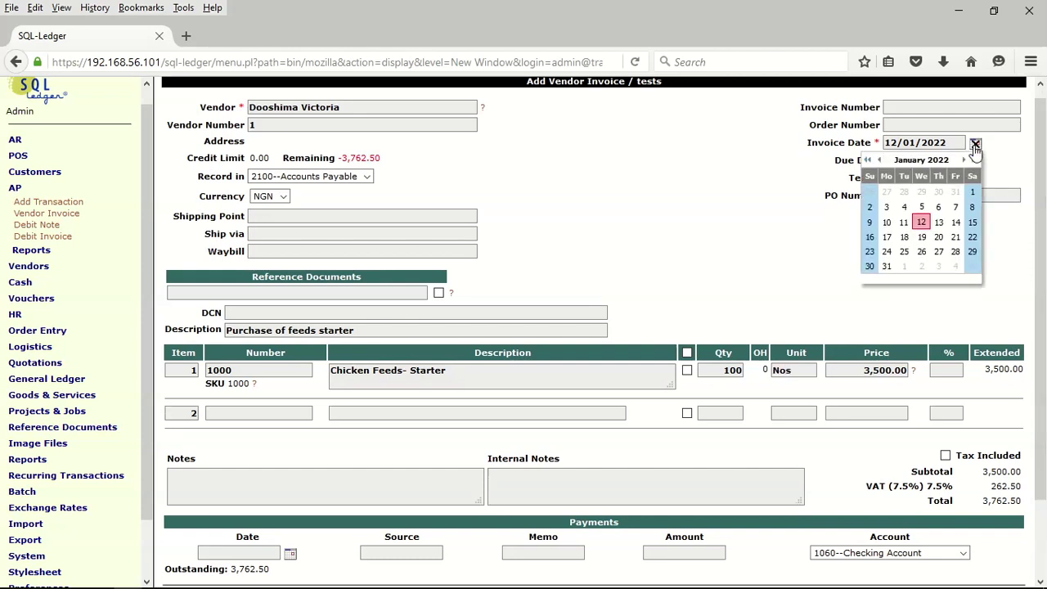
pyautogui.click(886, 208)
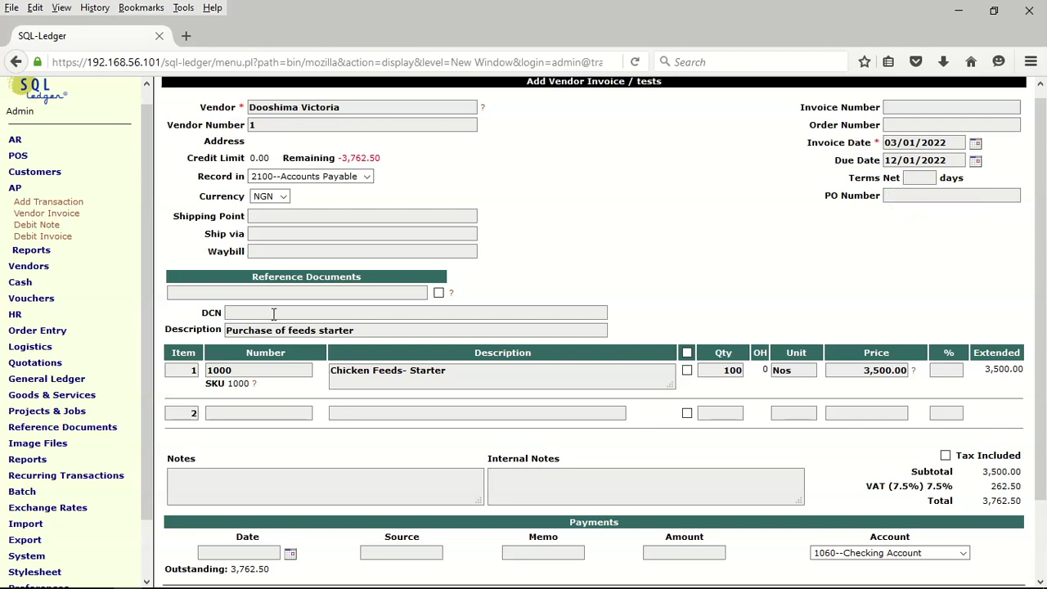
pyautogui.scroll(-3, 278, 339)
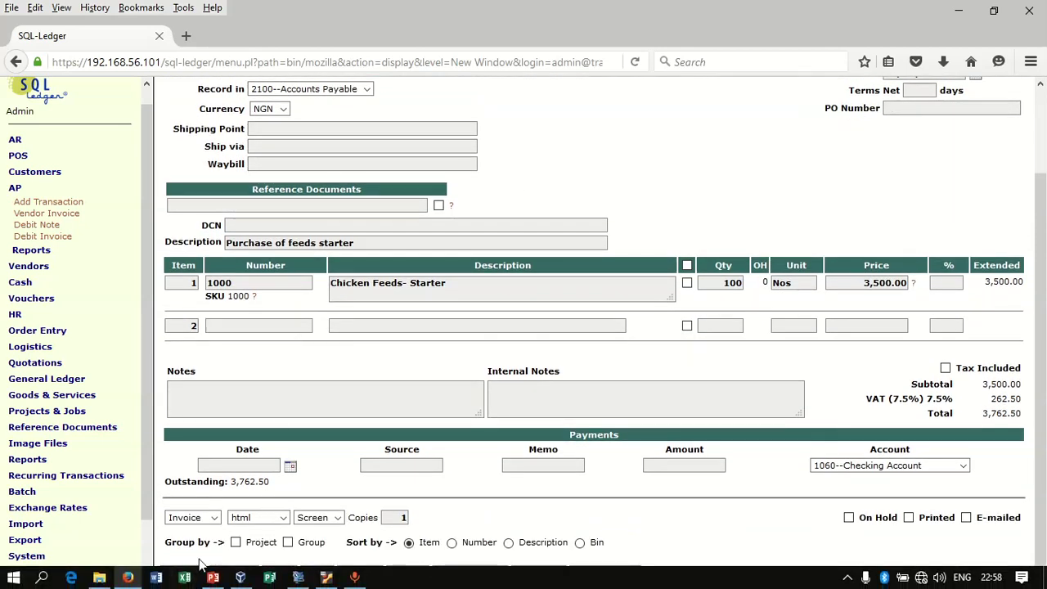
pyautogui.click(183, 572)
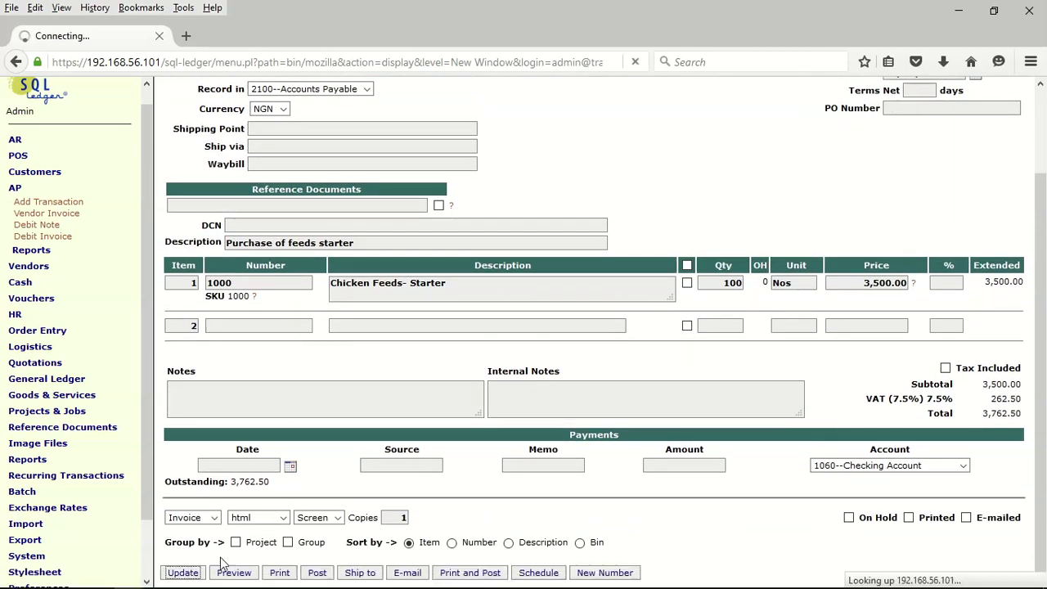
# Check the vendor invoice's subtotal, VAT and total, and post it.
pyautogui.scroll(-2, 602, 256)
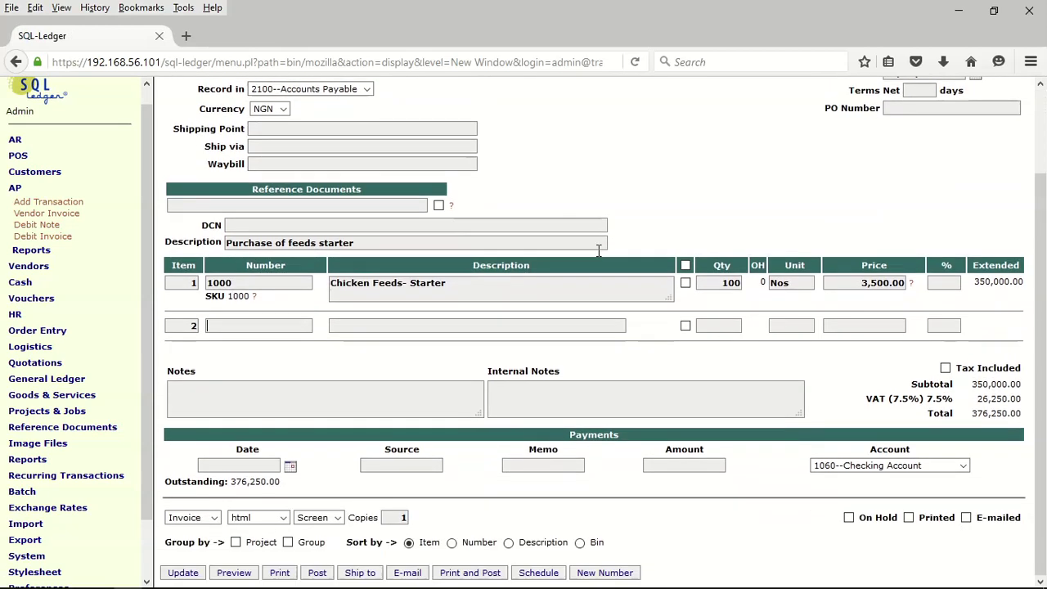
pyautogui.scroll(2, 601, 256)
pyautogui.scroll(-2, 600, 257)
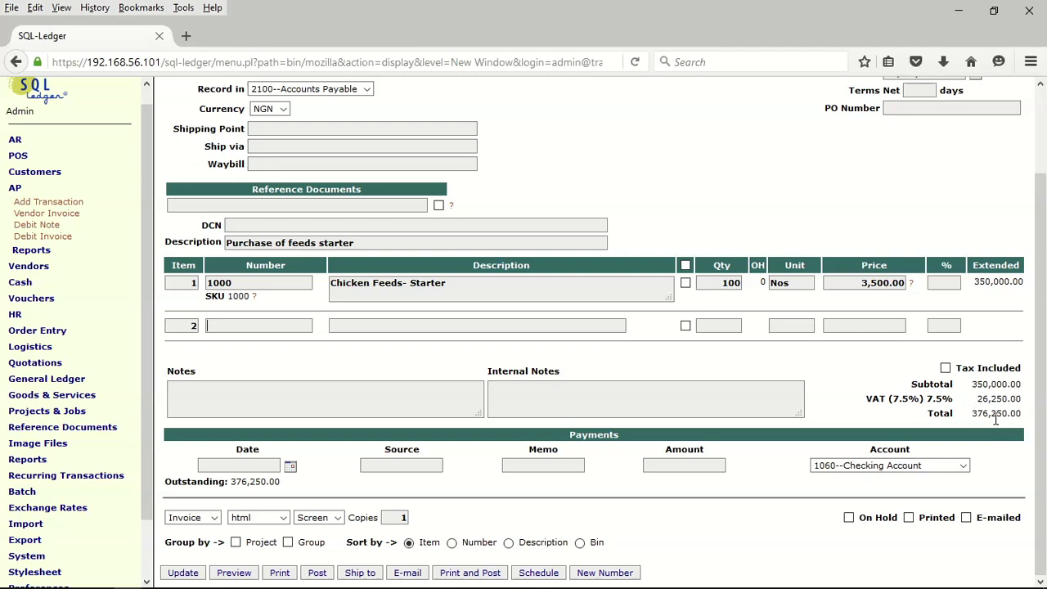
pyautogui.click(321, 573)
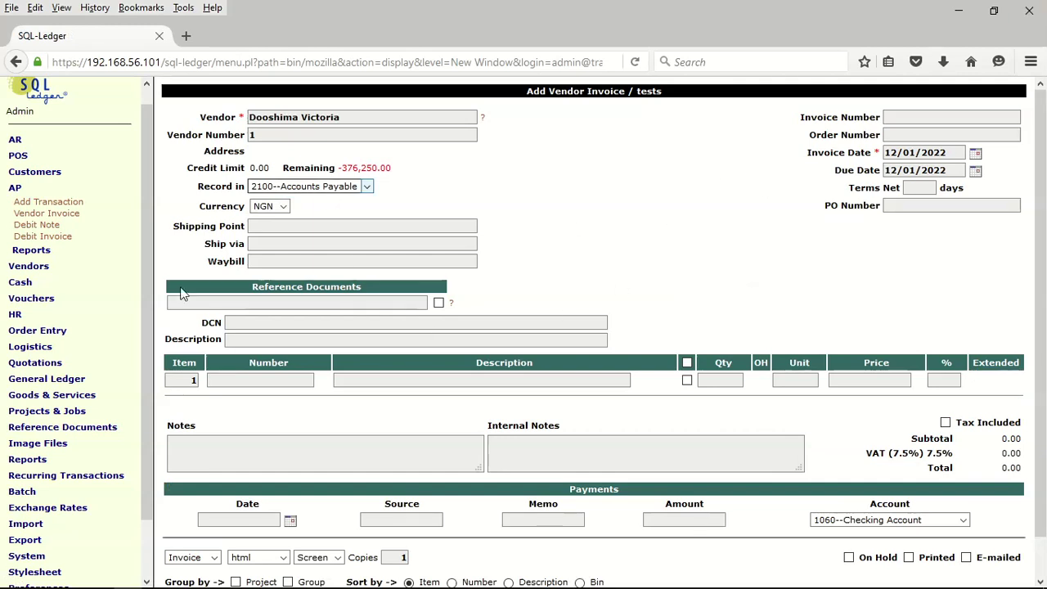
# Start a new sales invoice described as "Sale of Feeds" and add part 1000 to its first line.
pyautogui.click(16, 141)
pyautogui.click(65, 167)
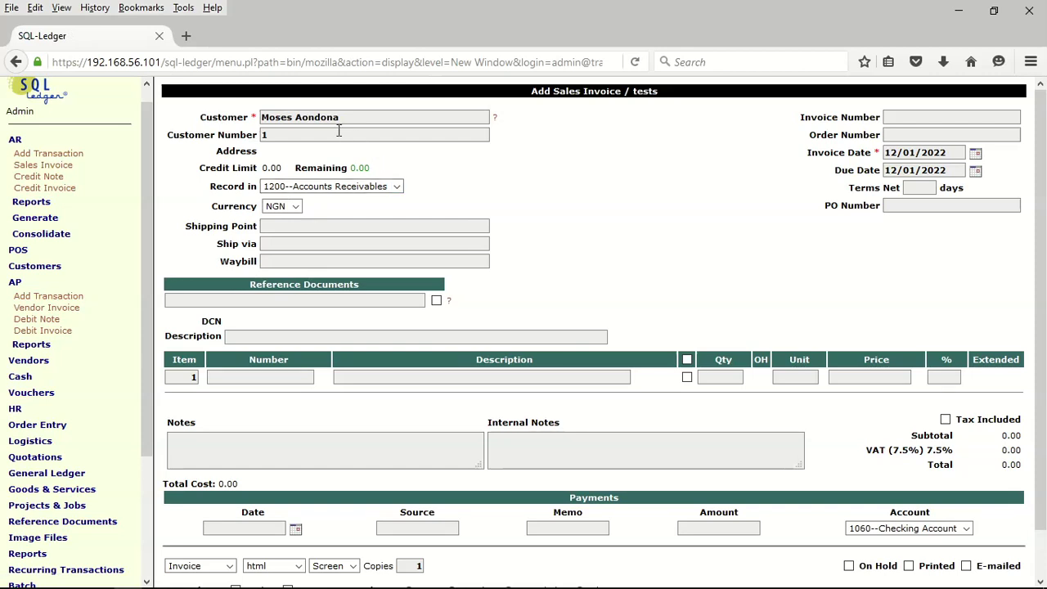
pyautogui.click(245, 342)
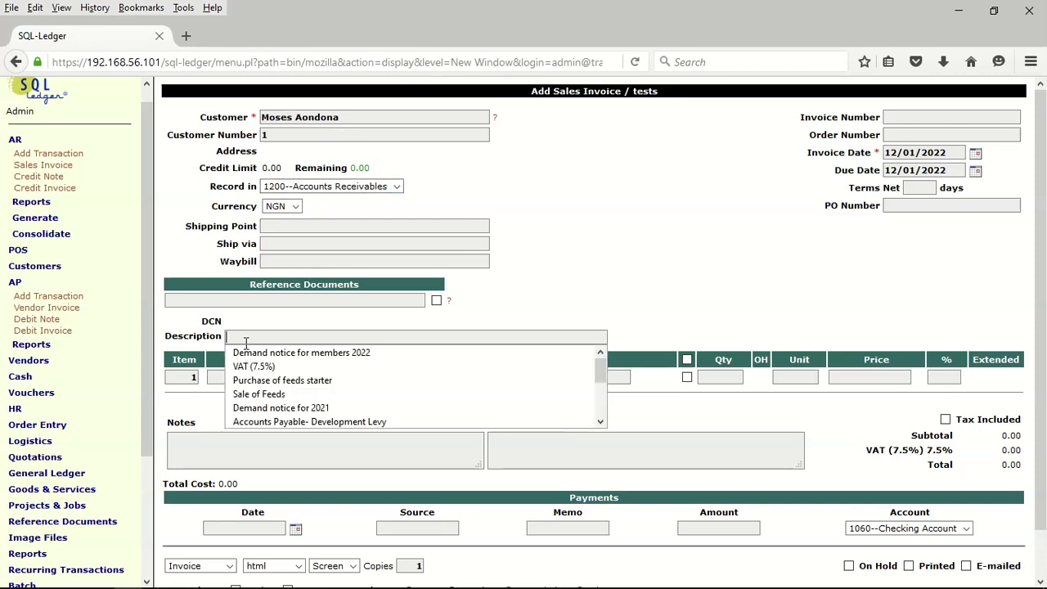
pyautogui.click(258, 395)
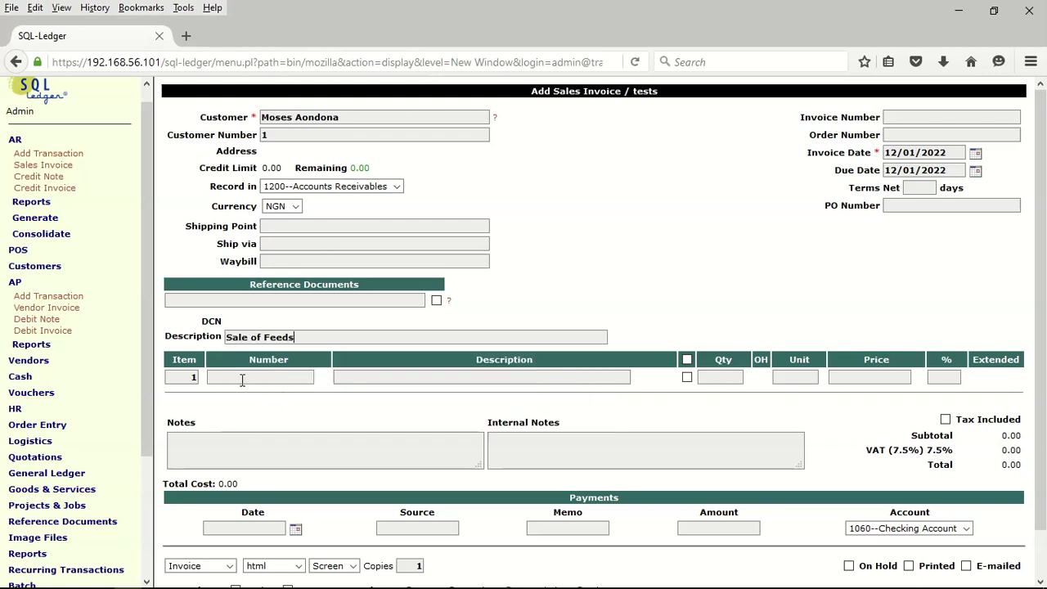
pyautogui.write('1')
pyautogui.click(242, 393)
pyautogui.press('Return')
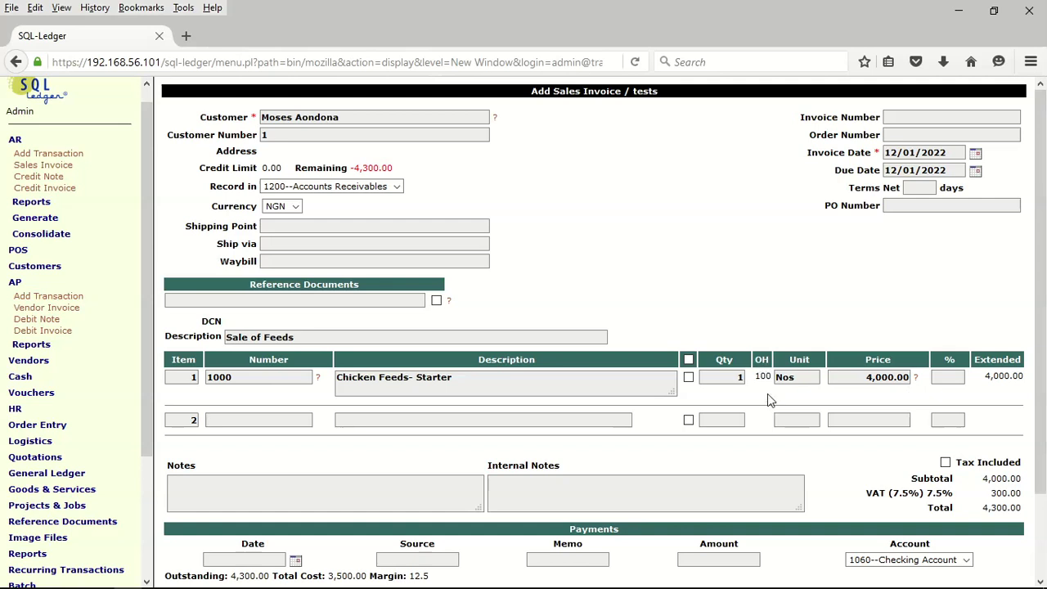
# Set the sales invoice date to 07/01/2022 and update the invoice.
pyautogui.click(974, 155)
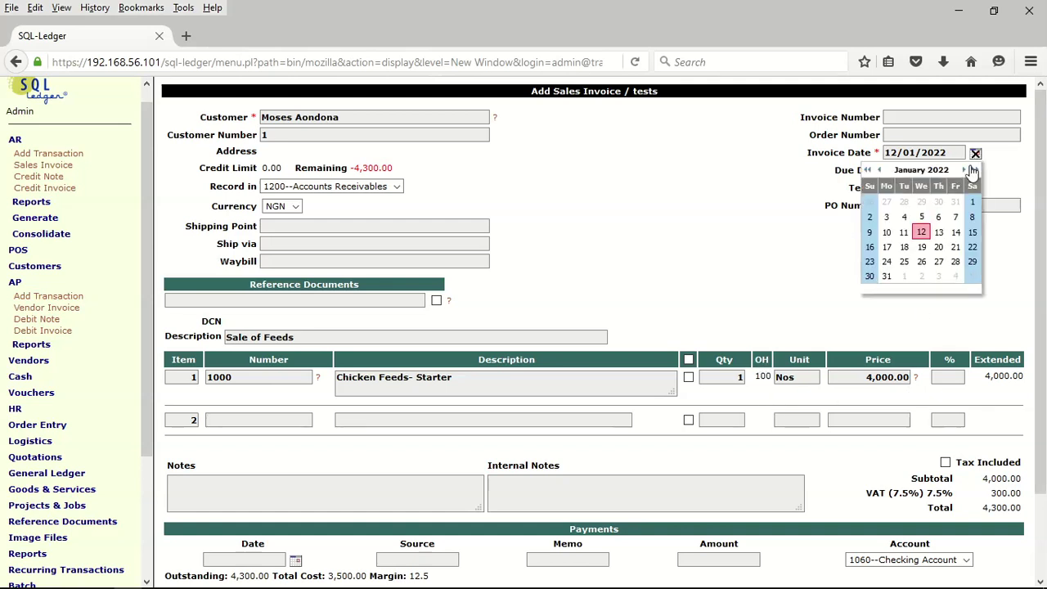
pyautogui.click(953, 217)
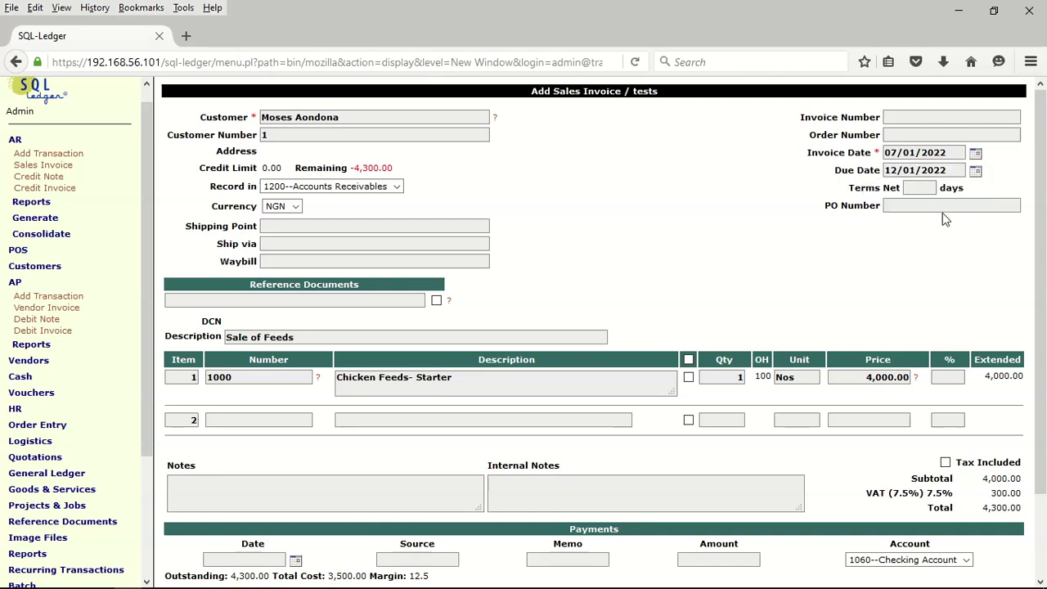
pyautogui.scroll(-2, 488, 246)
pyautogui.scroll(2, 327, 295)
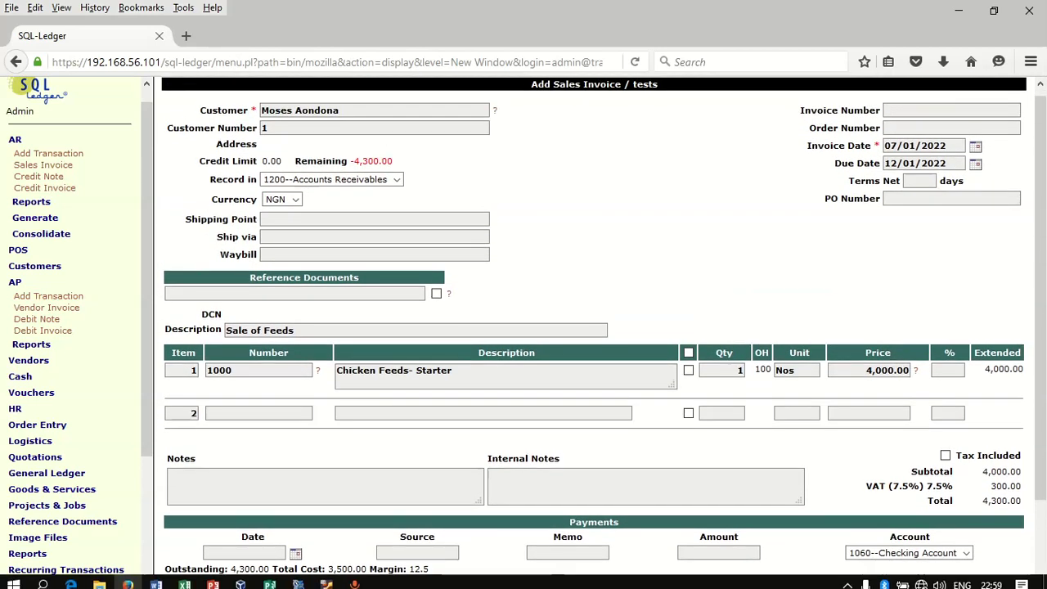
pyautogui.scroll(-2, 301, 311)
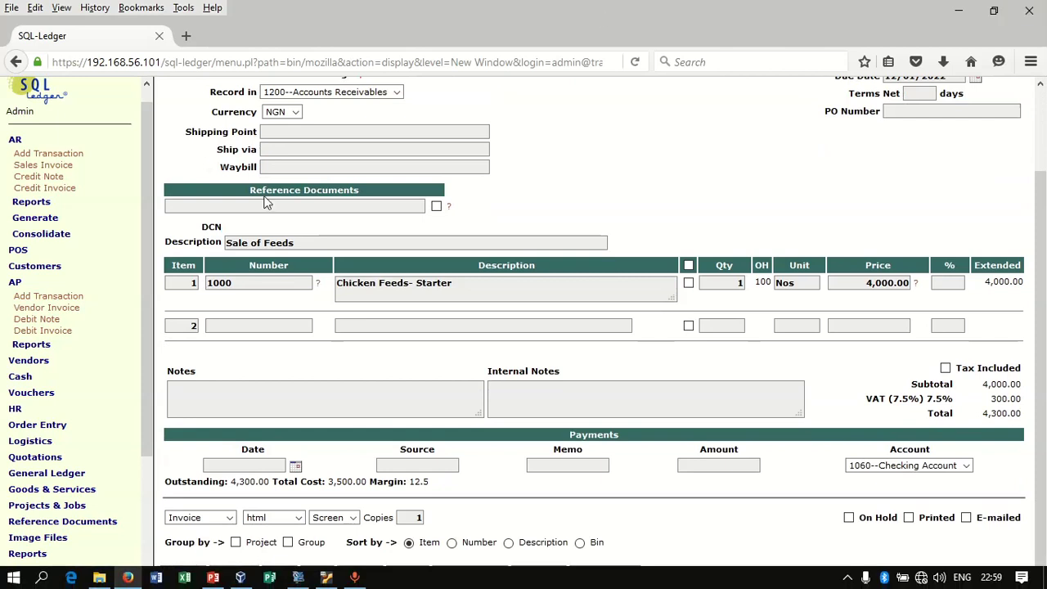
pyautogui.click(181, 573)
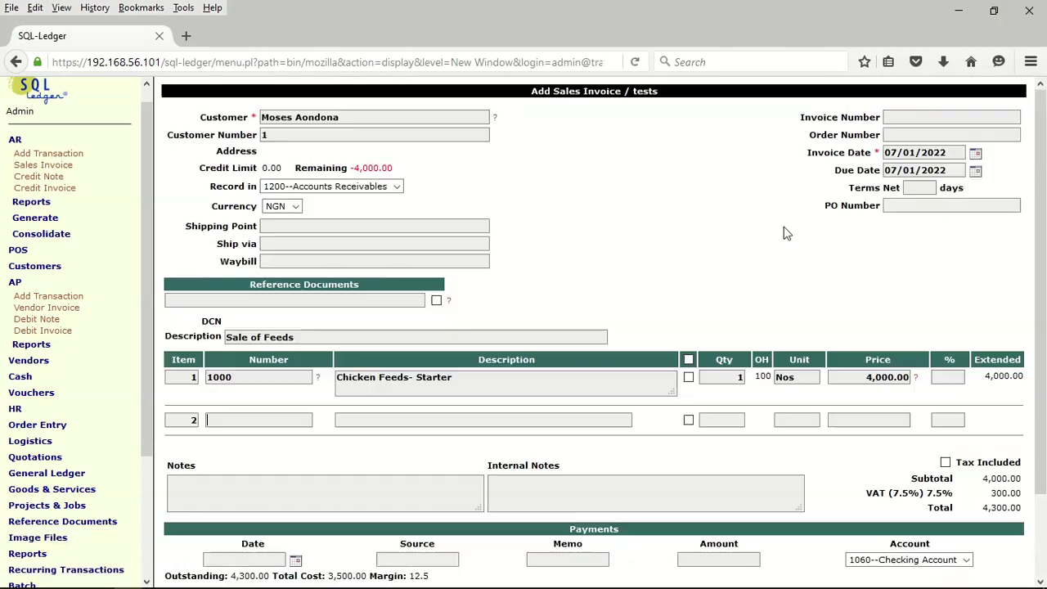
# Set the quantity of part 1000 on the sales invoice to 100 and recalculate the invoice.
pyautogui.click(742, 377)
pyautogui.write('00')
pyautogui.press('Tab')
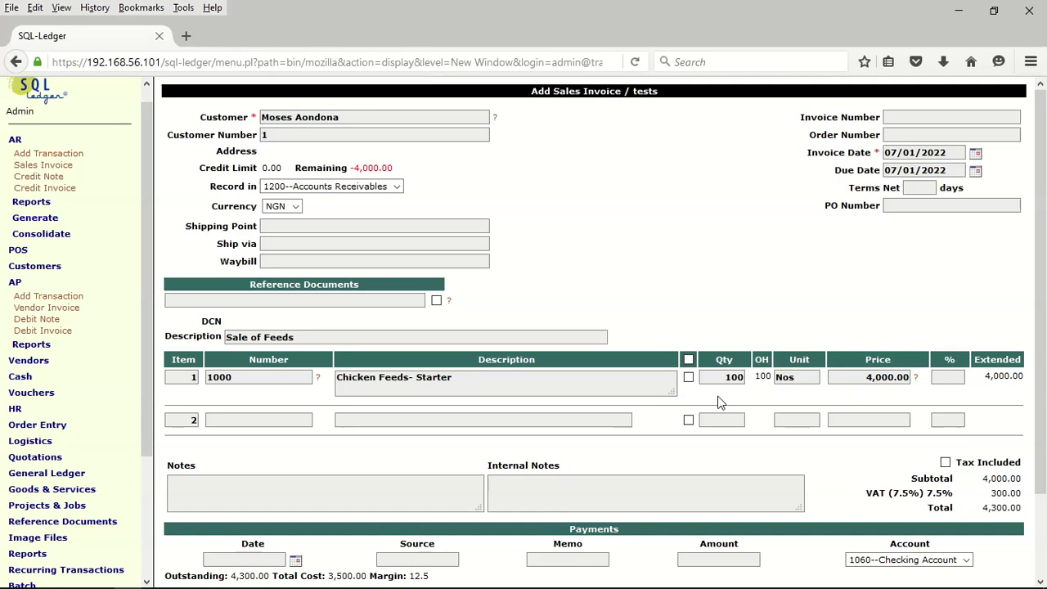
pyautogui.scroll(-2, 841, 409)
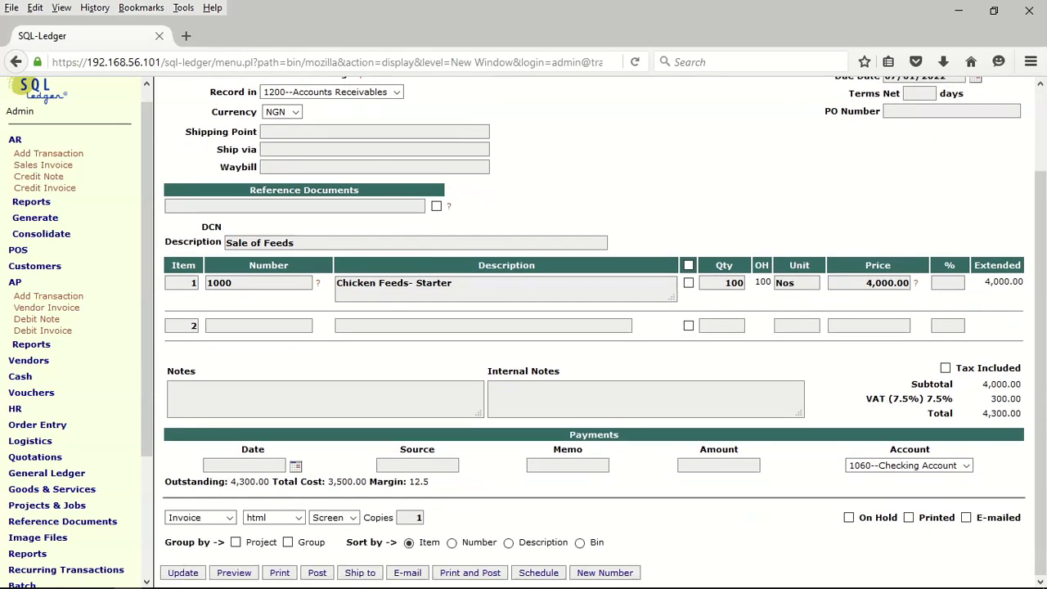
pyautogui.click(181, 575)
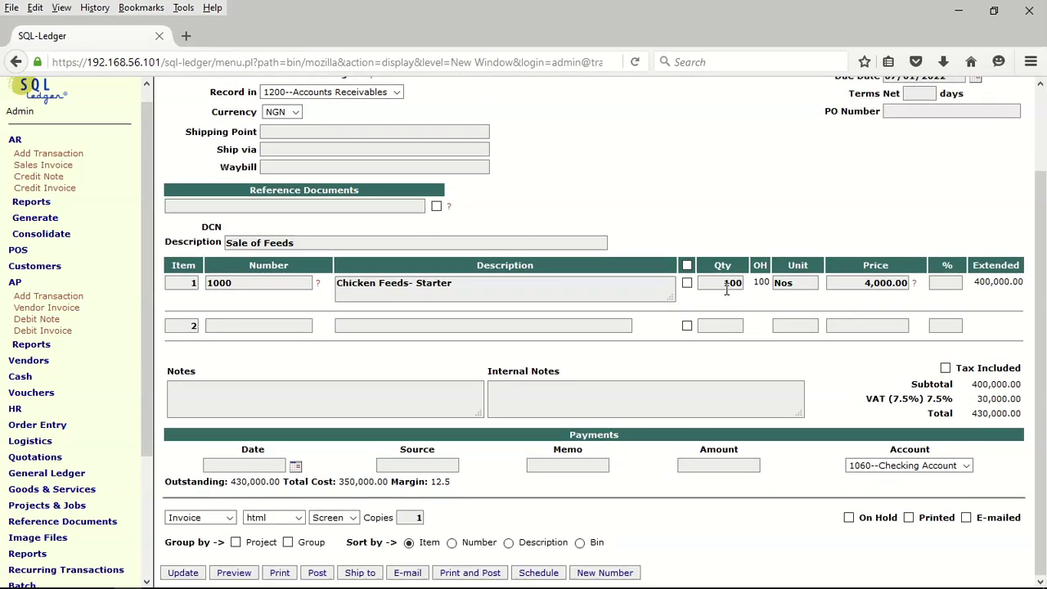
# Check the sales invoice's details and VAT amount, and post it.
pyautogui.scroll(2, 728, 299)
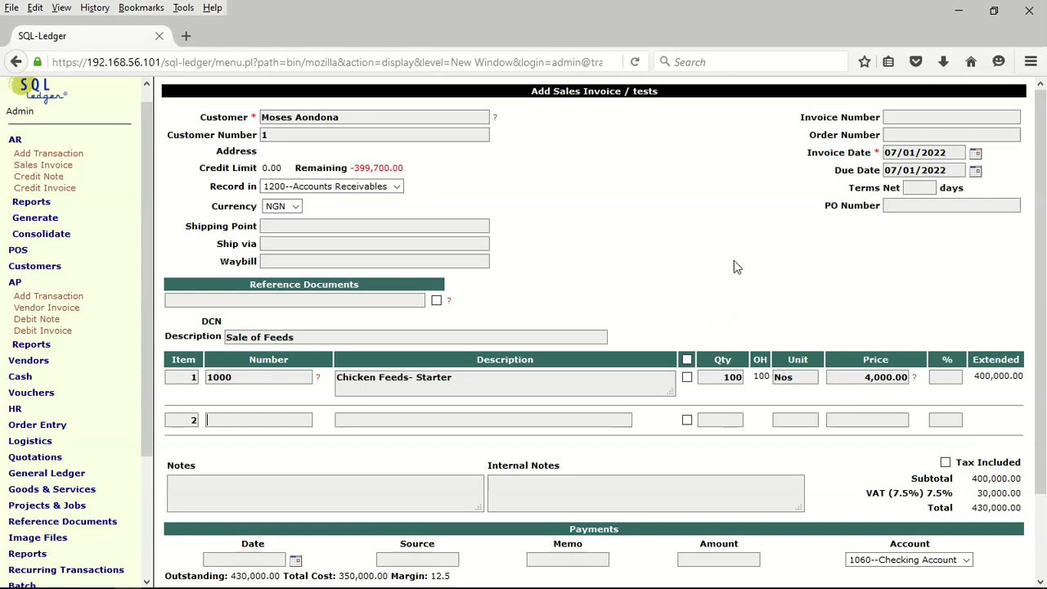
pyautogui.scroll(-2, 730, 260)
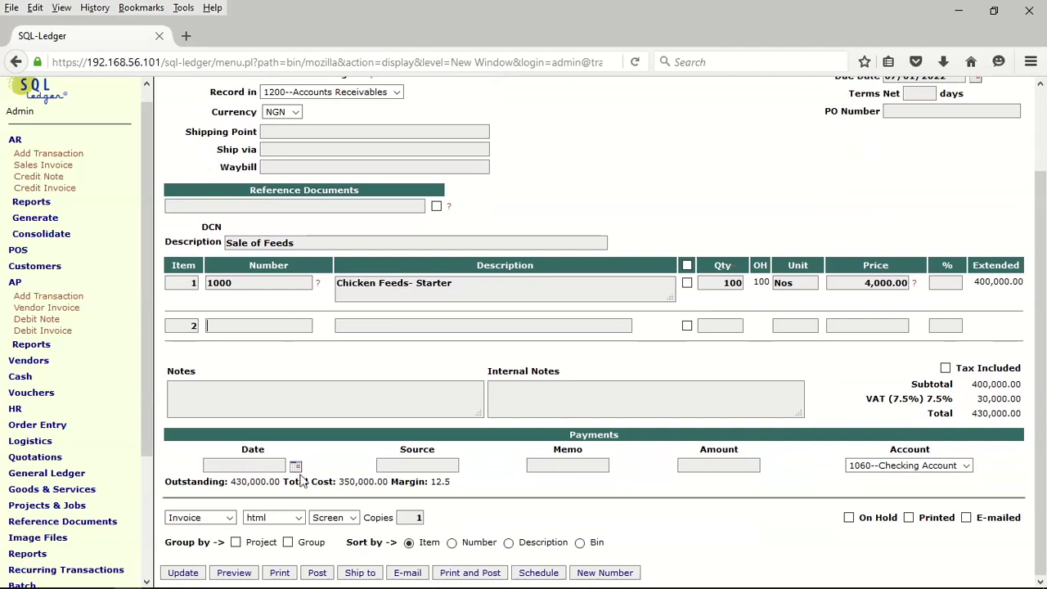
pyautogui.click(317, 572)
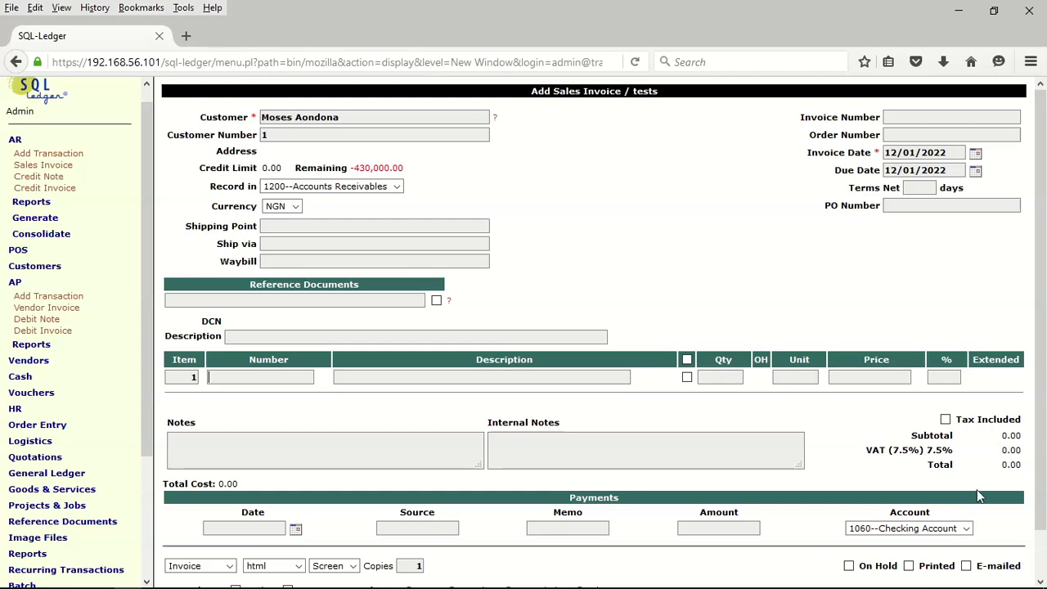
# Generate the trial balance report and examine how the purchase and sale affected the VAT (7.5%) account.
pyautogui.click(16, 281)
pyautogui.click(15, 139)
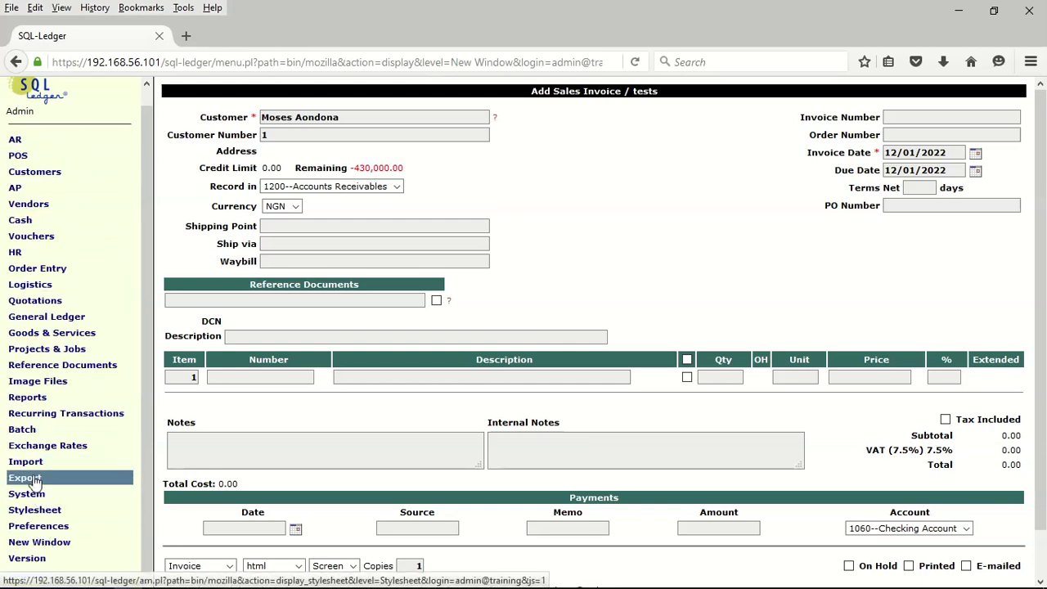
pyautogui.click(27, 398)
pyautogui.click(25, 425)
pyautogui.click(189, 219)
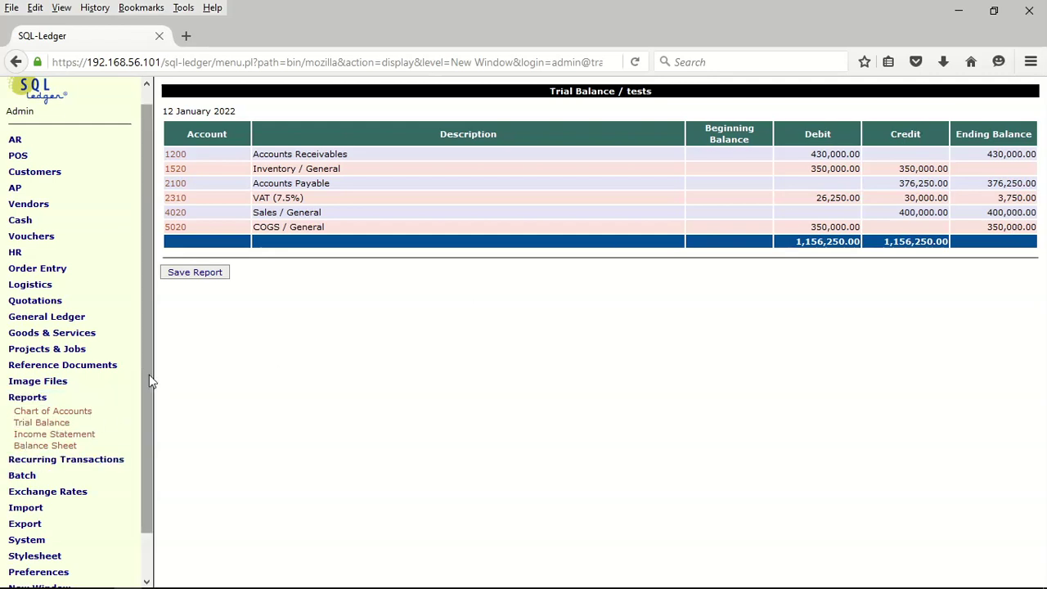
pyautogui.scroll(-2, 135, 458)
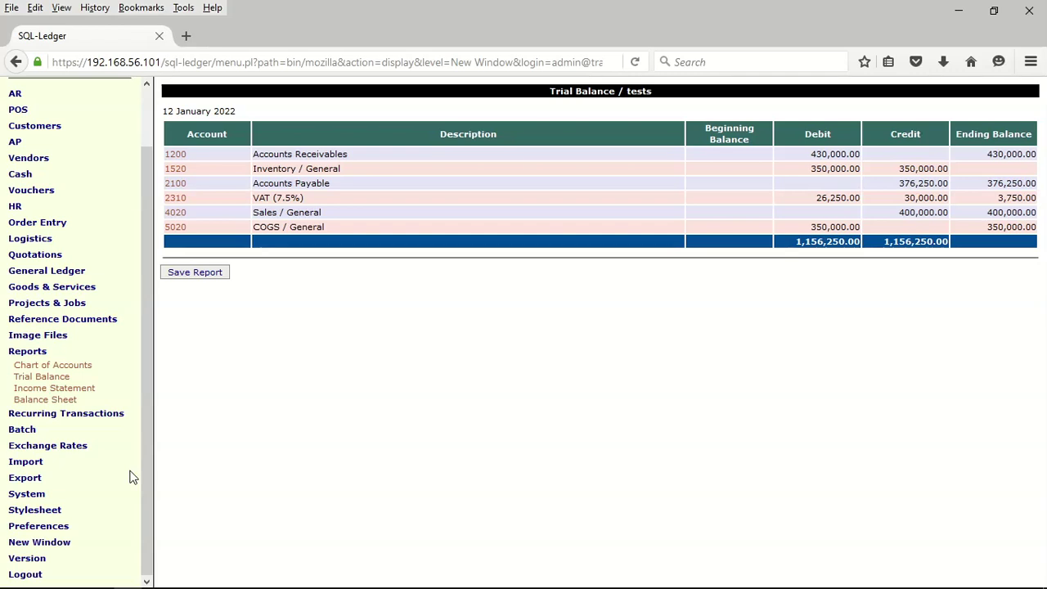
pyautogui.click(38, 353)
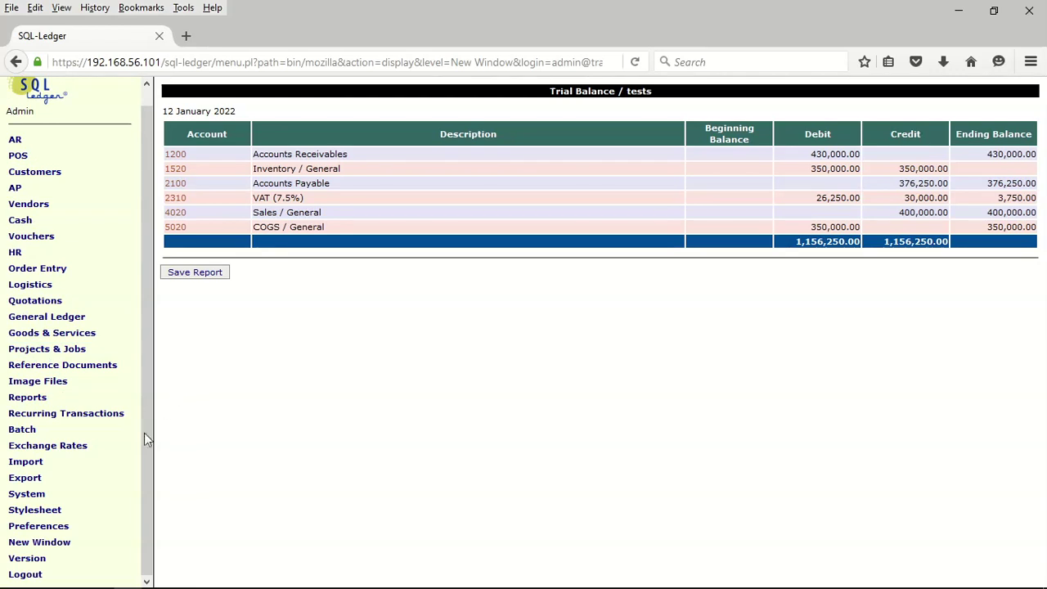